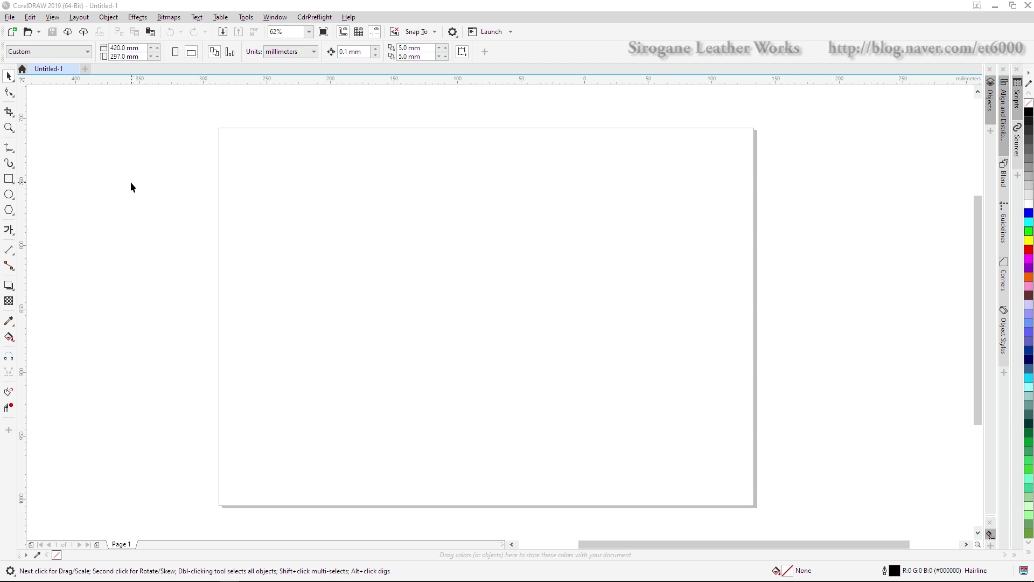
Draw a rectangle about 160 by 113 mm in the upper middle of the page and show the Objects list
{"action": "left_click", "coordinate": [8, 179]}
{"action": "mouse_move", "coordinate": [369, 196]}
{"action": "left_mouse_down"}
{"action": "mouse_move", "coordinate": [545, 332]}
{"action": "mouse_move", "coordinate": [574, 339]}
{"action": "left_mouse_up"}
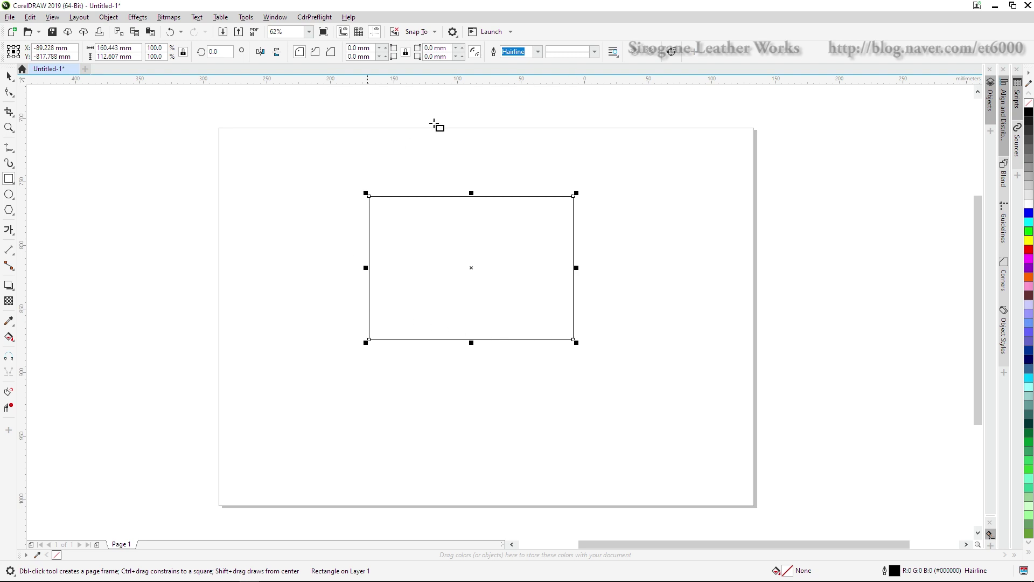
{"action": "left_click", "coordinate": [985, 100]}
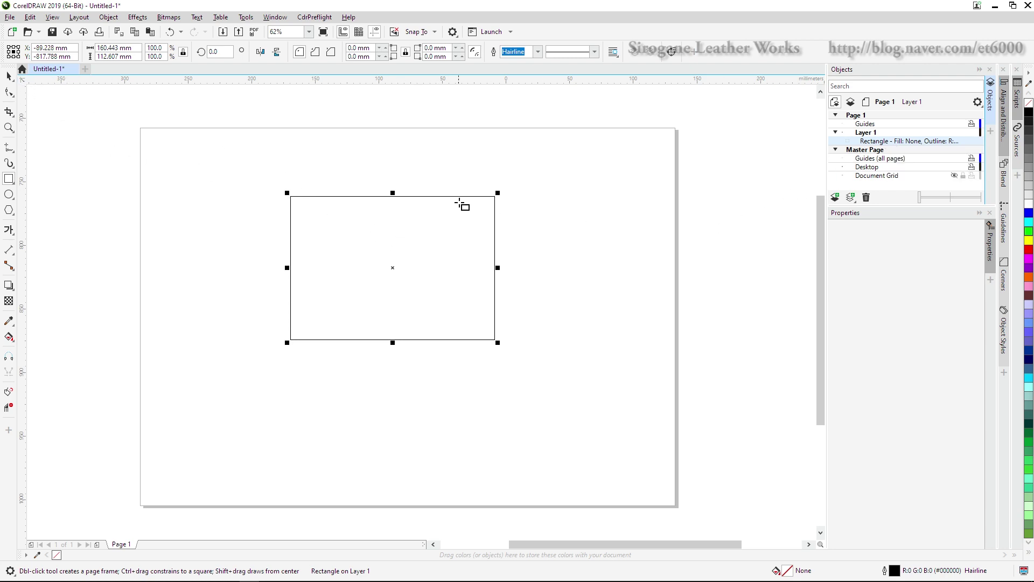
Convert the rectangle to curves
{"action": "key", "text": "space"}
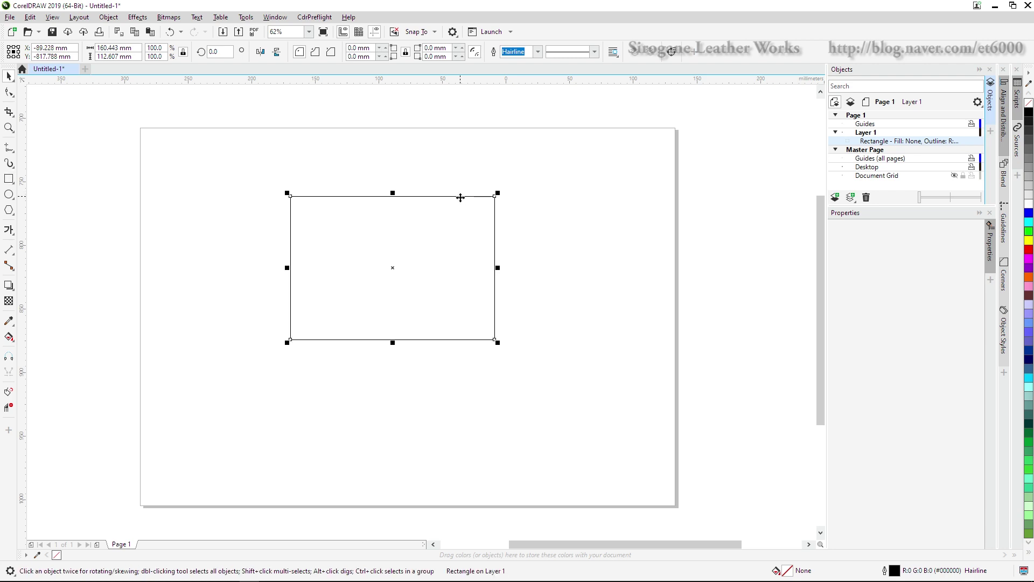
{"action": "right_click", "coordinate": [460, 197]}
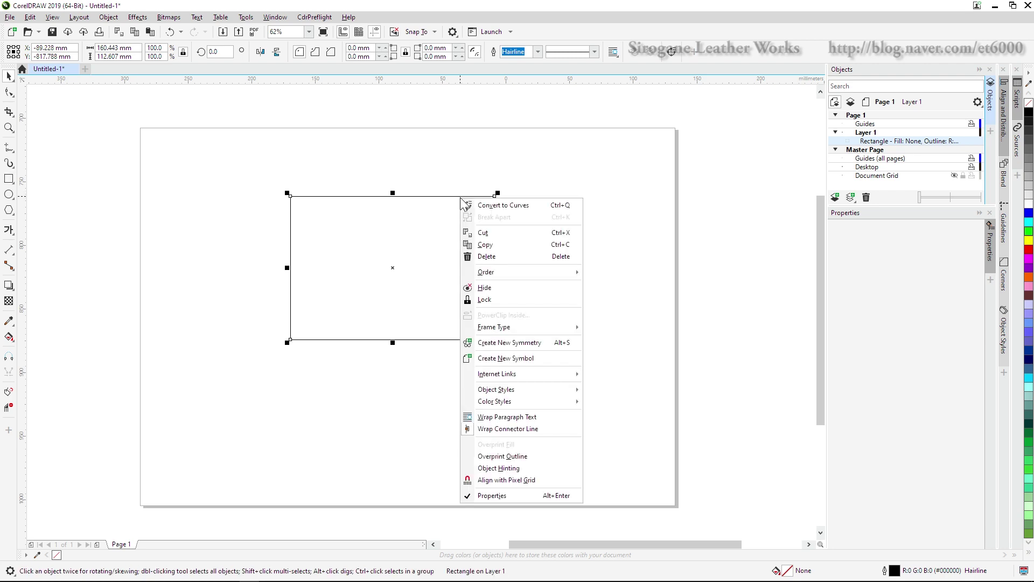
{"action": "left_click", "coordinate": [510, 208]}
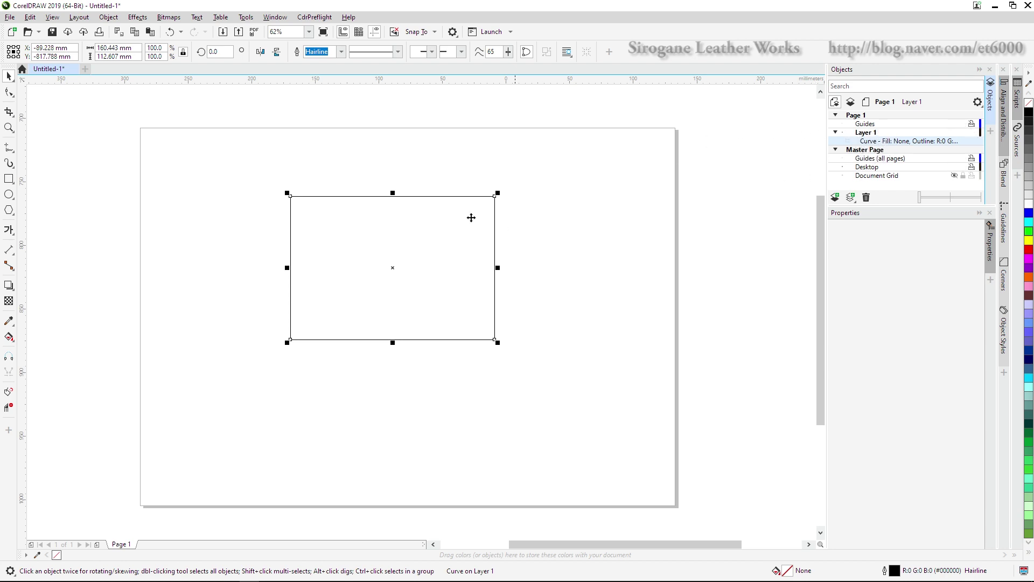
Move the converted shape's upper-right corner node slightly outward and down with the Shape tool, and fill the shape blue
{"action": "left_click", "coordinate": [9, 92]}
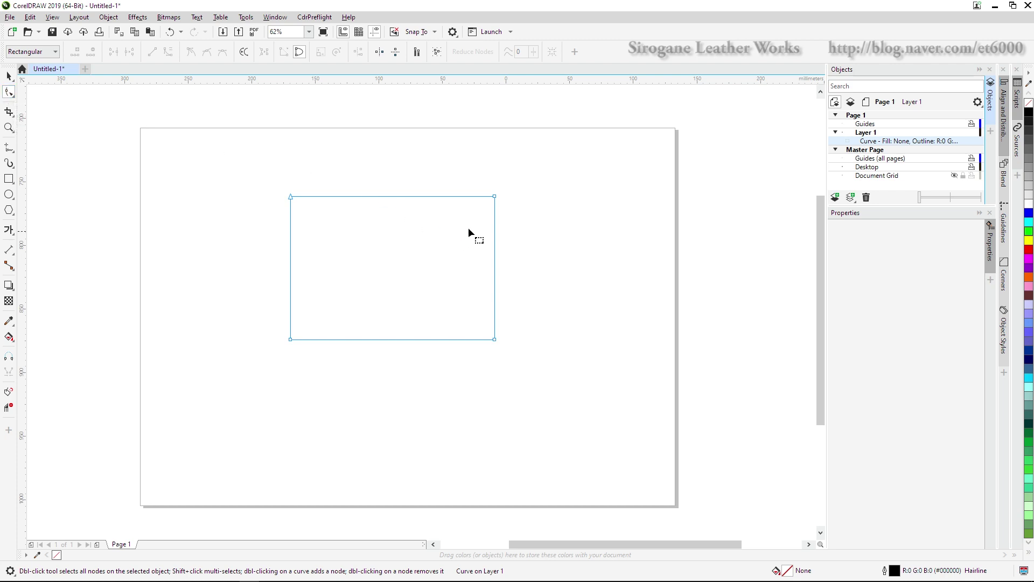
{"action": "left_click", "coordinate": [495, 196]}
{"action": "mouse_move", "coordinate": [496, 198]}
{"action": "left_mouse_down"}
{"action": "mouse_move", "coordinate": [507, 218]}
{"action": "mouse_move", "coordinate": [500, 239]}
{"action": "mouse_move", "coordinate": [504, 202]}
{"action": "left_mouse_up"}
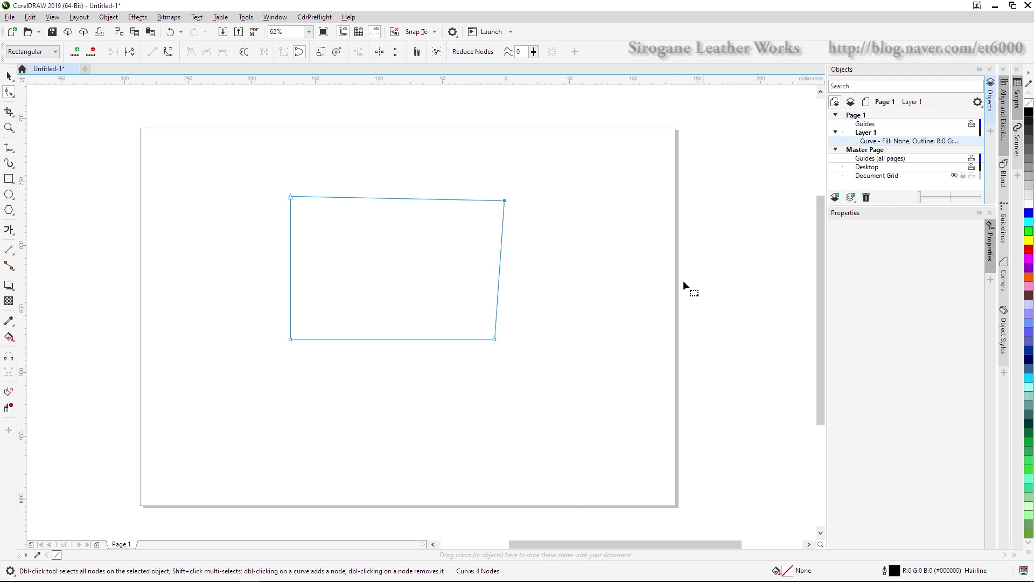
{"action": "left_click", "coordinate": [1028, 115]}
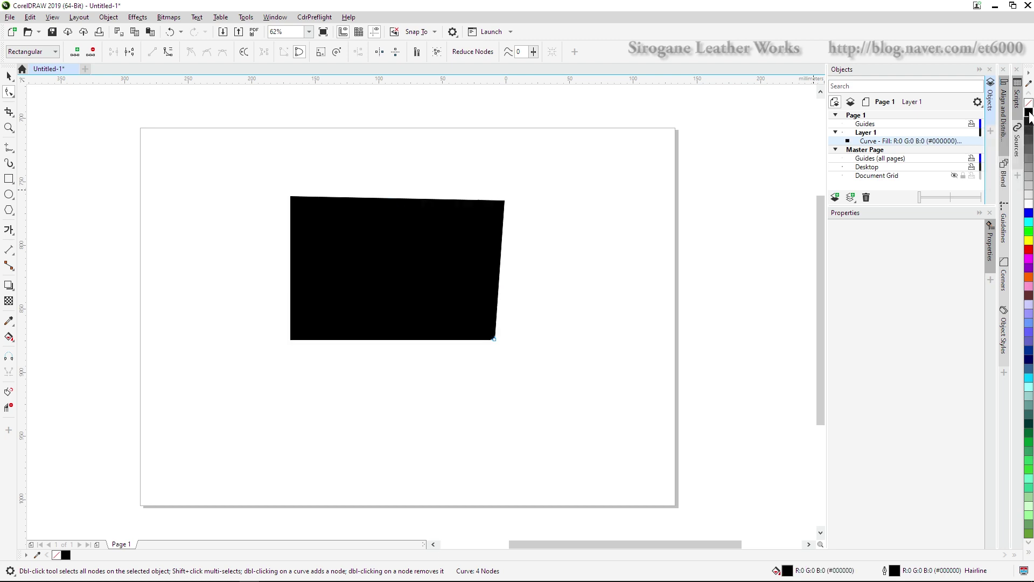
{"action": "left_click", "coordinate": [1029, 213]}
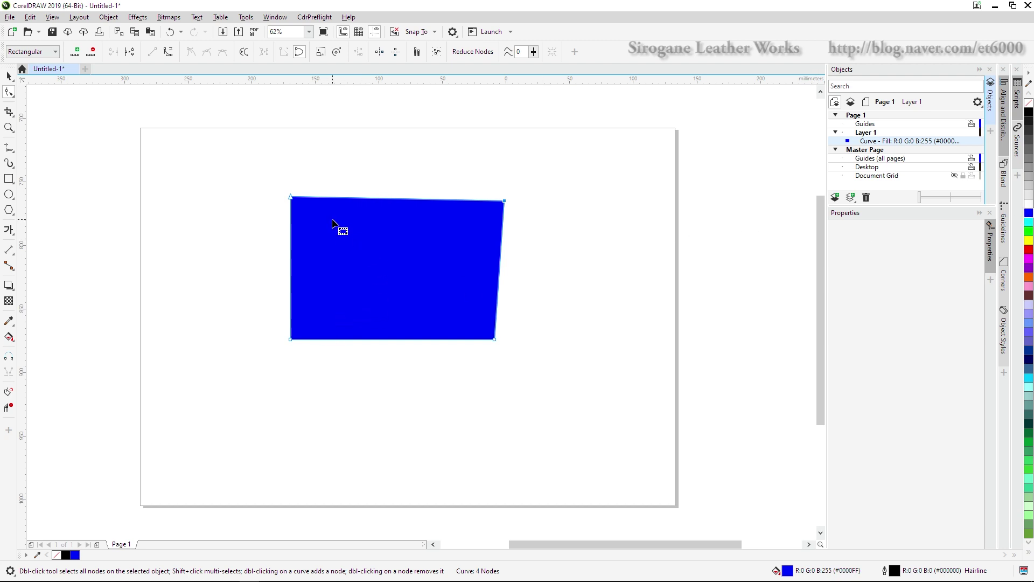
Draw a closed freehand shape about 58 by 88 mm to the right of the blue shape and fill it black
{"action": "left_click", "coordinate": [8, 147]}
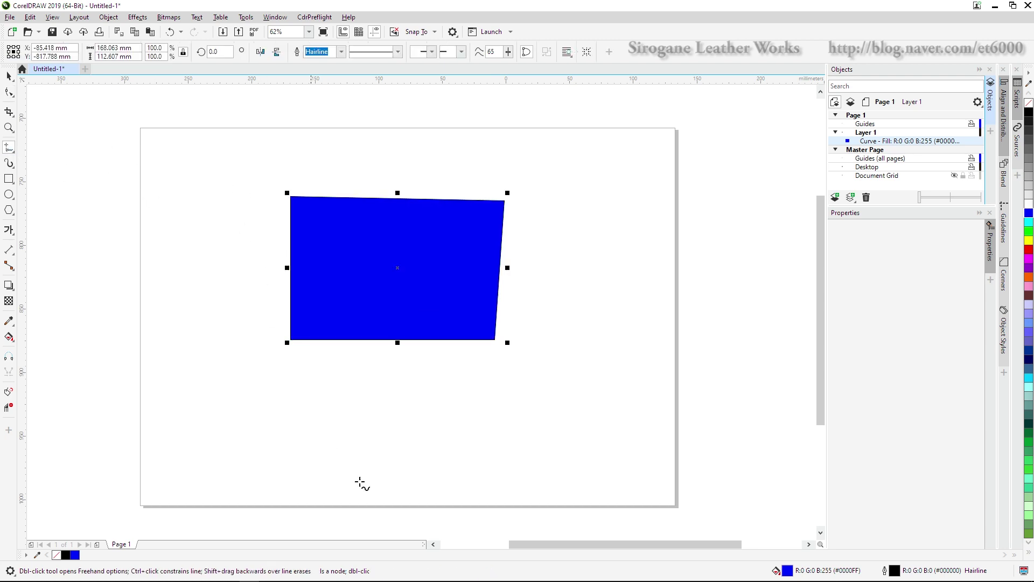
{"action": "mouse_move", "coordinate": [555, 268]}
{"action": "left_mouse_down"}
{"action": "mouse_move", "coordinate": [598, 307]}
{"action": "mouse_move", "coordinate": [575, 380]}
{"action": "mouse_move", "coordinate": [541, 377]}
{"action": "mouse_move", "coordinate": [540, 294]}
{"action": "mouse_move", "coordinate": [550, 269]}
{"action": "left_mouse_up"}
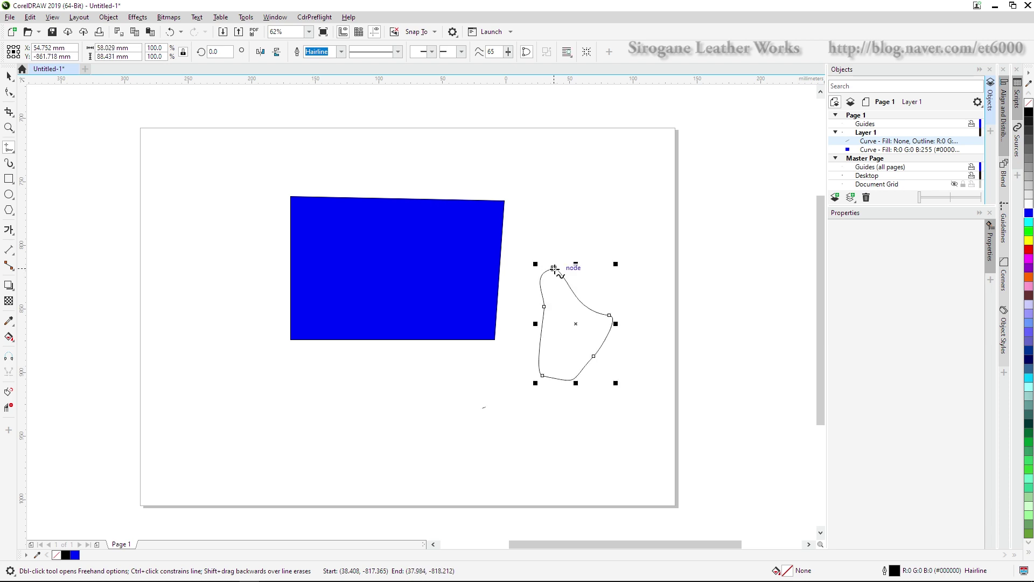
{"action": "scroll", "coordinate": [551, 268], "scroll_direction": "up", "scroll_amount": 6}
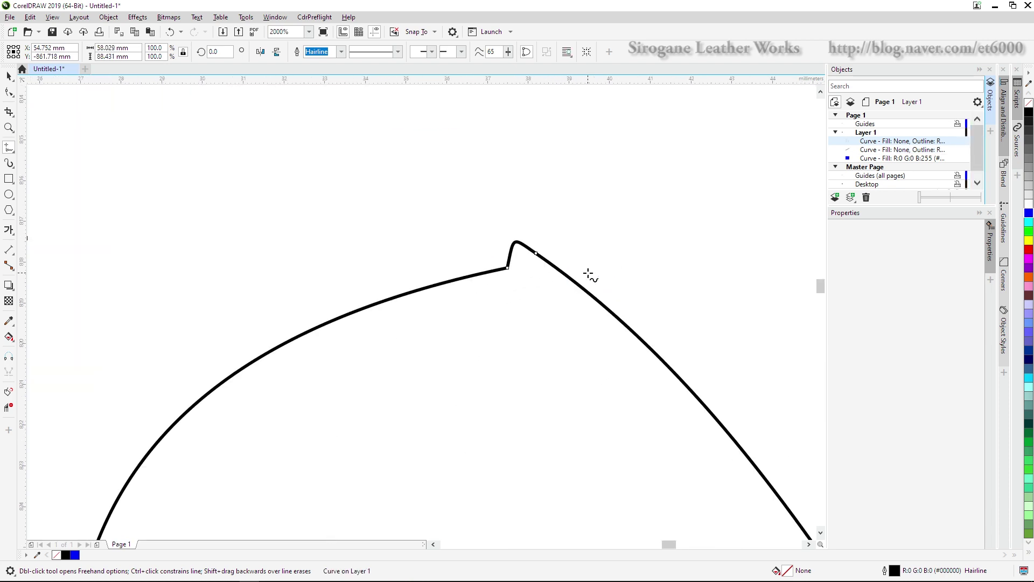
{"action": "scroll", "coordinate": [550, 263], "scroll_direction": "down", "scroll_amount": 6}
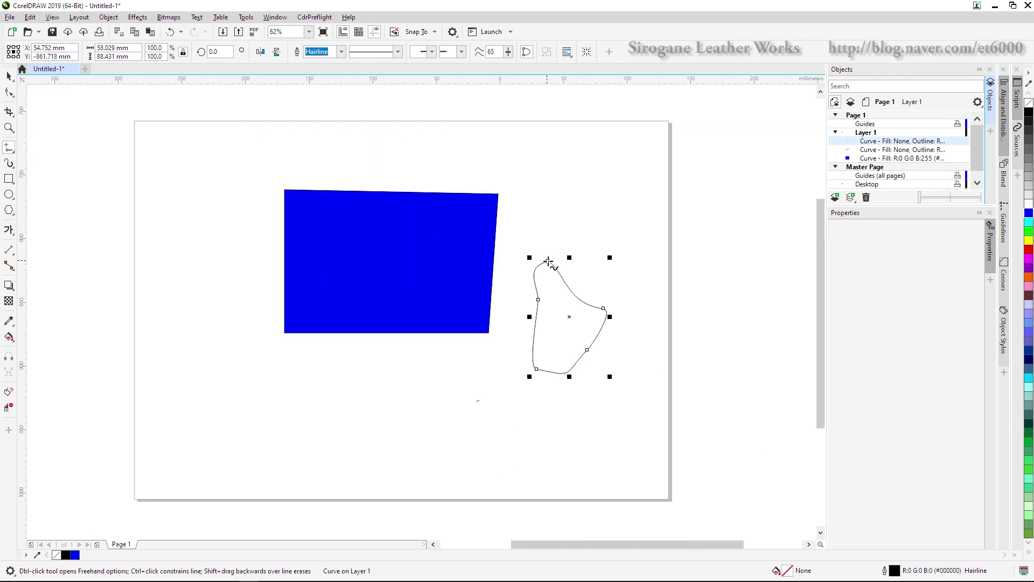
{"action": "left_click", "coordinate": [1029, 115]}
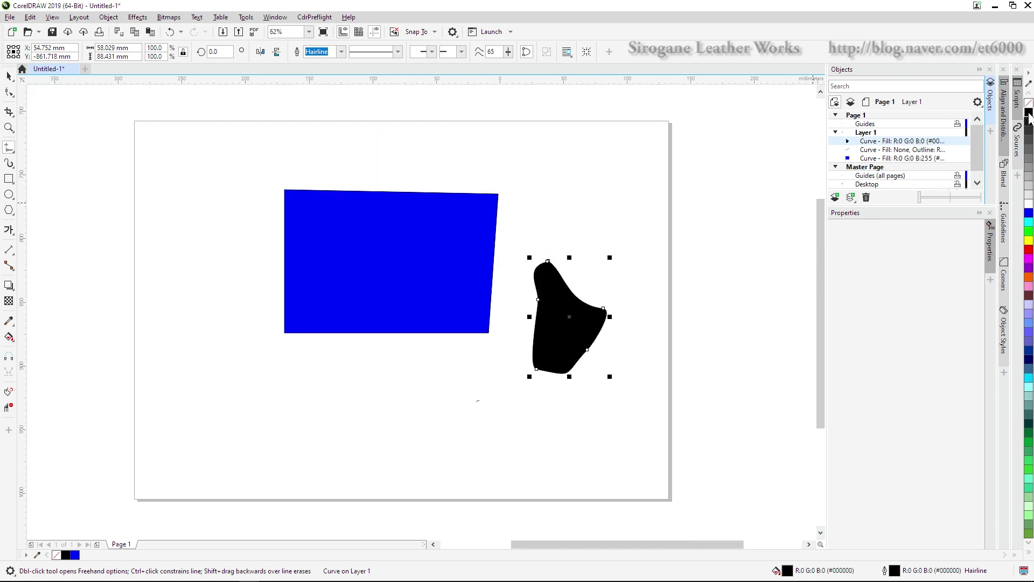
Break the freehand curve apart at the node beside the small notch at its top
{"action": "scroll", "coordinate": [548, 262], "scroll_direction": "up", "scroll_amount": 3}
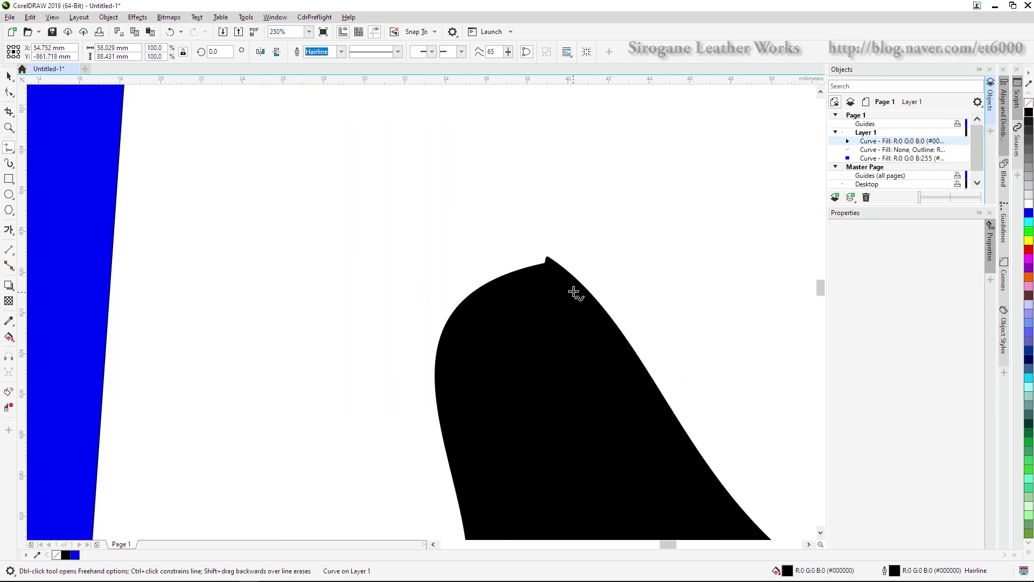
{"action": "scroll", "coordinate": [573, 292], "scroll_direction": "up", "scroll_amount": 5}
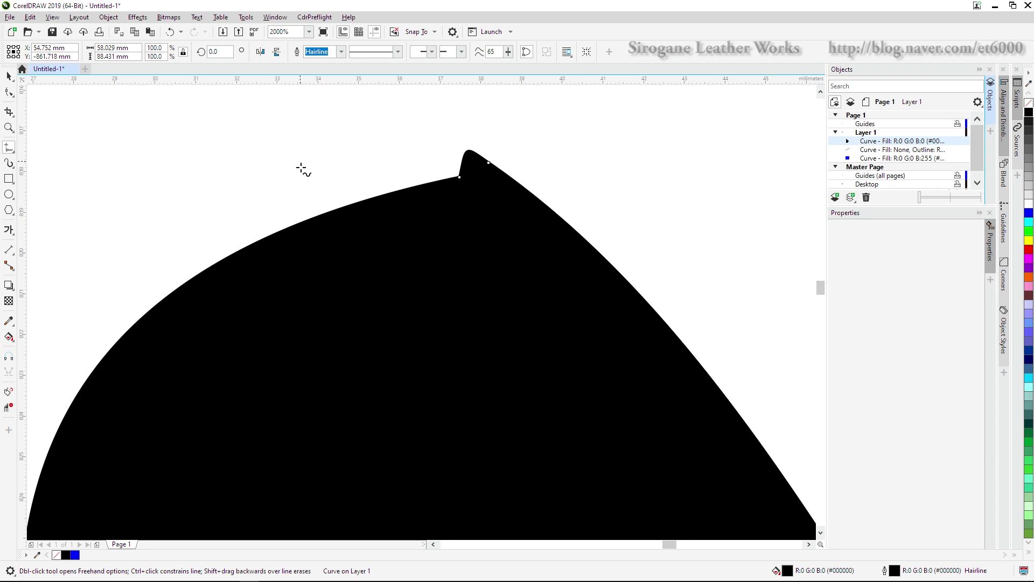
{"action": "key", "text": "F10"}
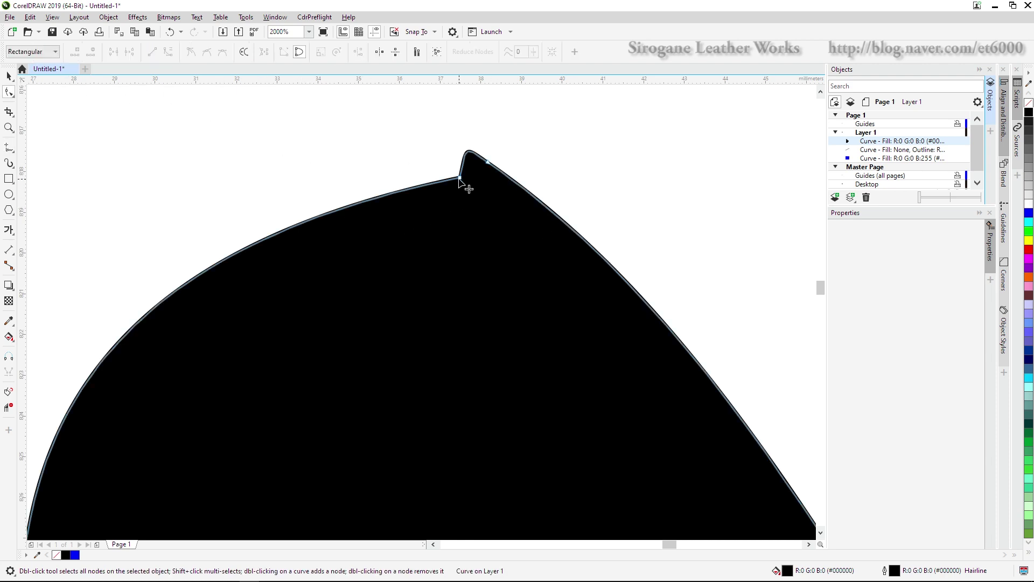
{"action": "left_click", "coordinate": [460, 178]}
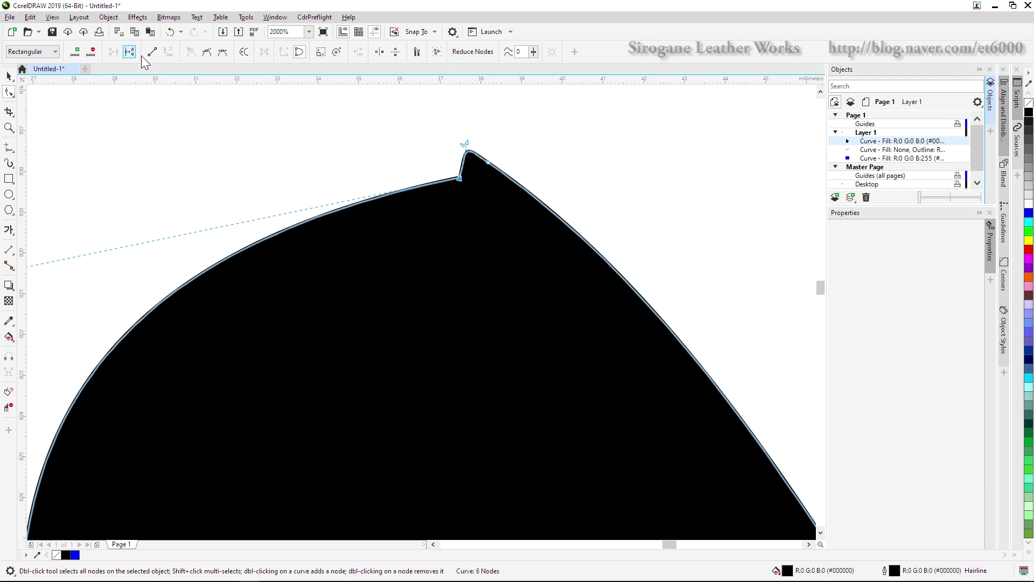
{"action": "left_click", "coordinate": [129, 51]}
{"action": "scroll", "coordinate": [528, 297], "scroll_direction": "down", "scroll_amount": 8}
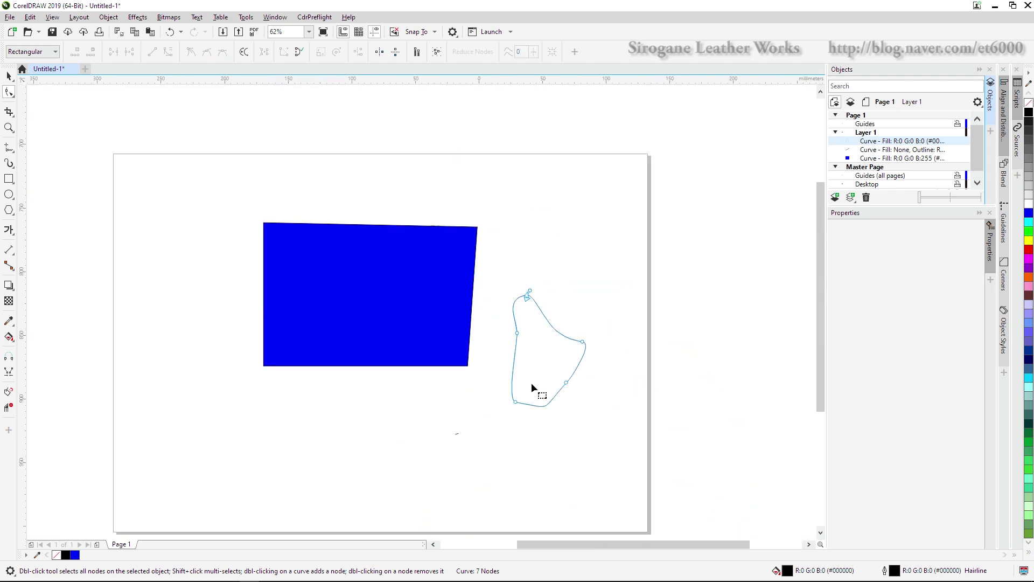
Move the two loose end nodes at the top of the freehand curve onto one point so the outline closes again
{"action": "scroll", "coordinate": [576, 399], "scroll_direction": "up", "scroll_amount": 3}
{"action": "scroll", "coordinate": [535, 293], "scroll_direction": "down", "scroll_amount": 3}
{"action": "scroll", "coordinate": [484, 203], "scroll_direction": "up", "scroll_amount": 5}
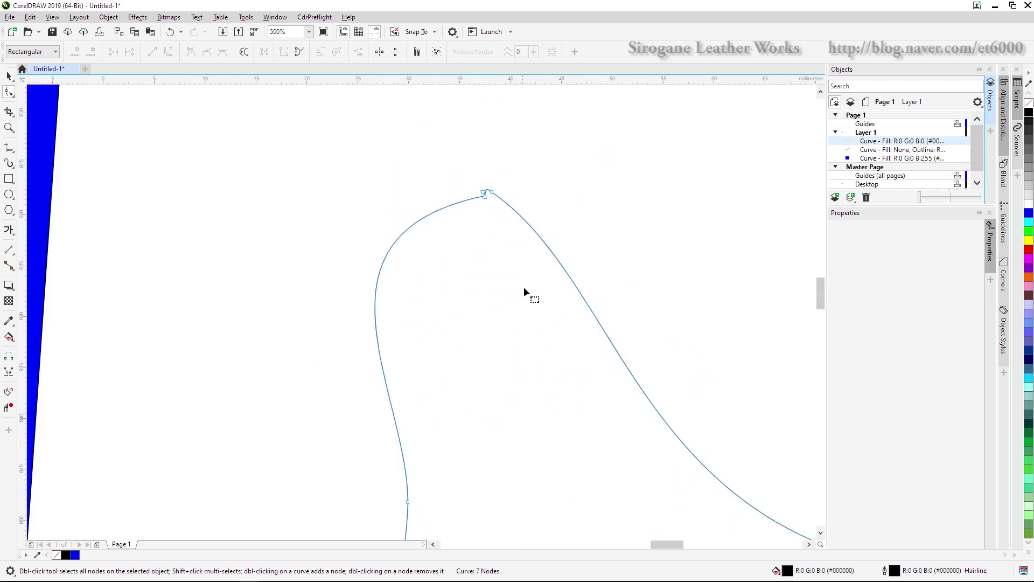
{"action": "scroll", "coordinate": [524, 286], "scroll_direction": "up", "scroll_amount": 2}
{"action": "scroll", "coordinate": [525, 286], "scroll_direction": "down", "scroll_amount": 4}
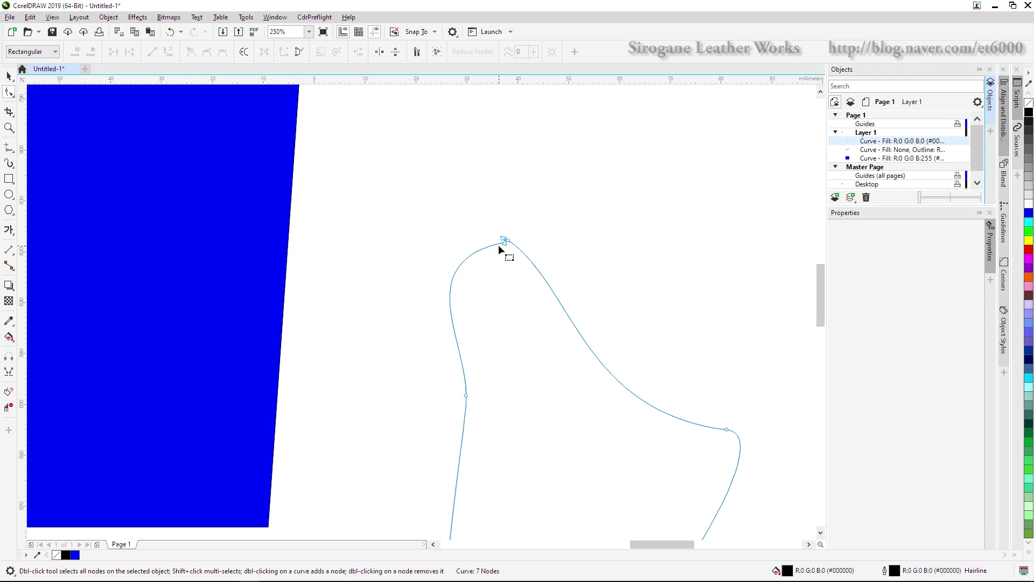
{"action": "scroll", "coordinate": [501, 244], "scroll_direction": "up", "scroll_amount": 6}
{"action": "left_click_drag", "start_coordinate": [533, 219], "coordinate": [480, 179]}
{"action": "left_click_drag", "start_coordinate": [538, 220], "coordinate": [480, 179]}
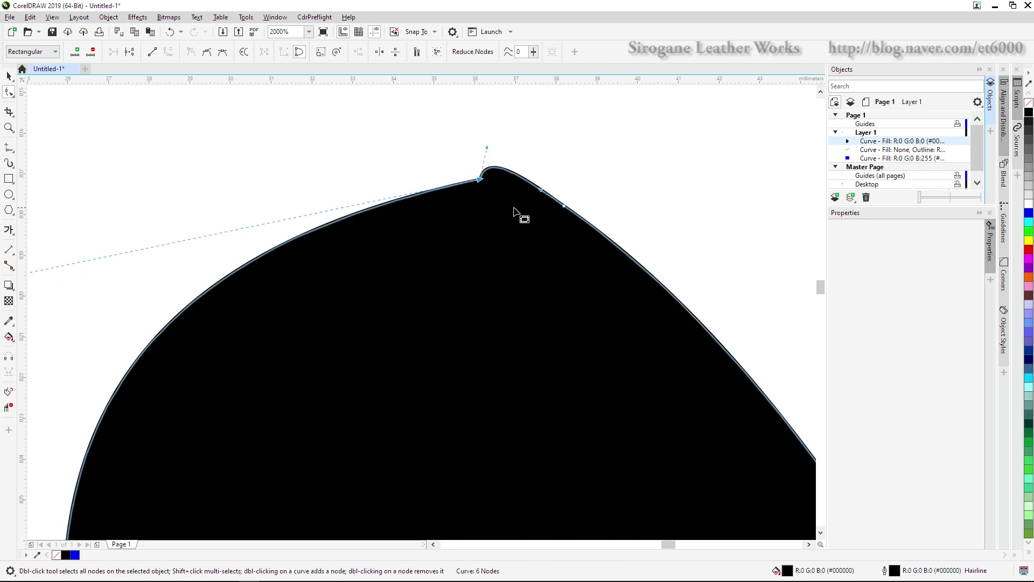
Undo the rejoining and move the left end node close to the other end, leaving a tiny gap
{"action": "key", "text": "ctrl+z"}
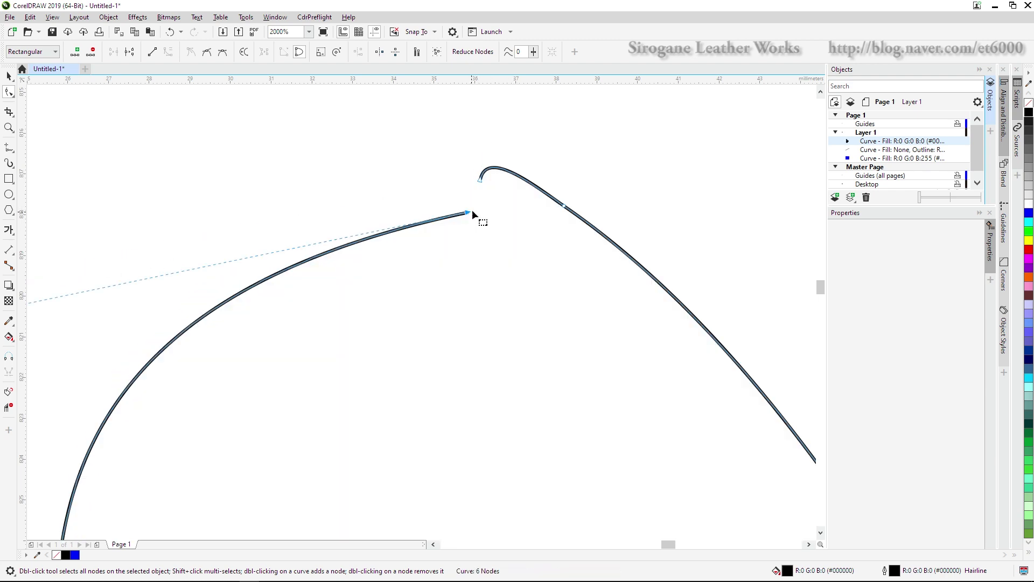
{"action": "left_click_drag", "start_coordinate": [468, 214], "coordinate": [476, 186]}
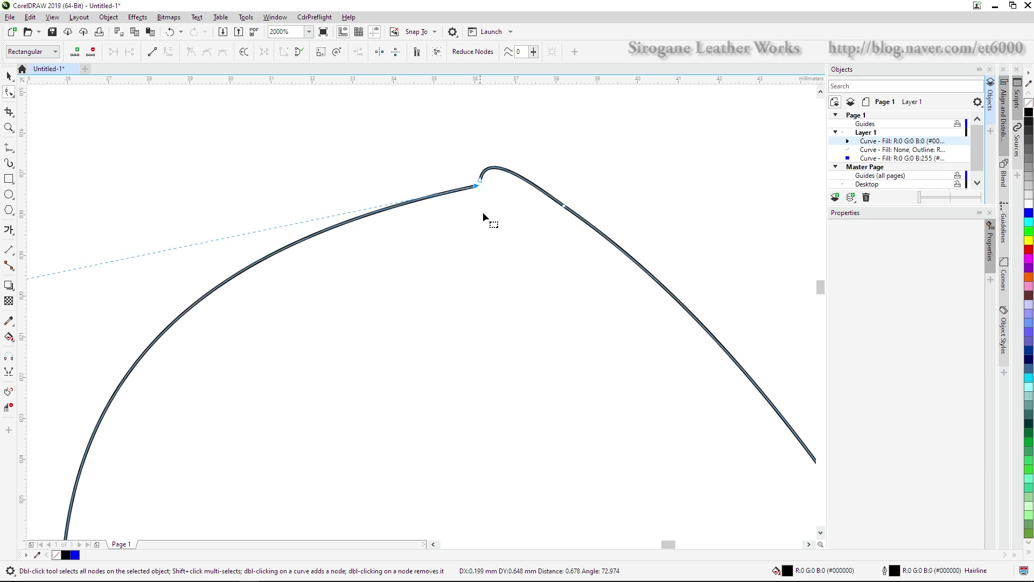
{"action": "scroll", "coordinate": [515, 218], "scroll_direction": "down", "scroll_amount": 10}
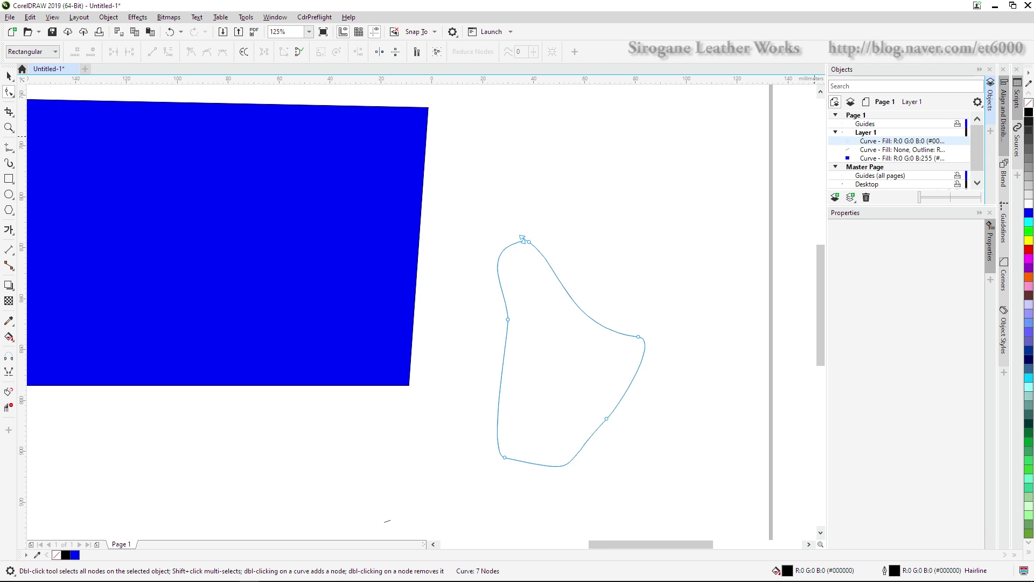
Set the open freehand curve's fill to green and check whether the color shows inside it
{"action": "left_click", "coordinate": [1028, 232]}
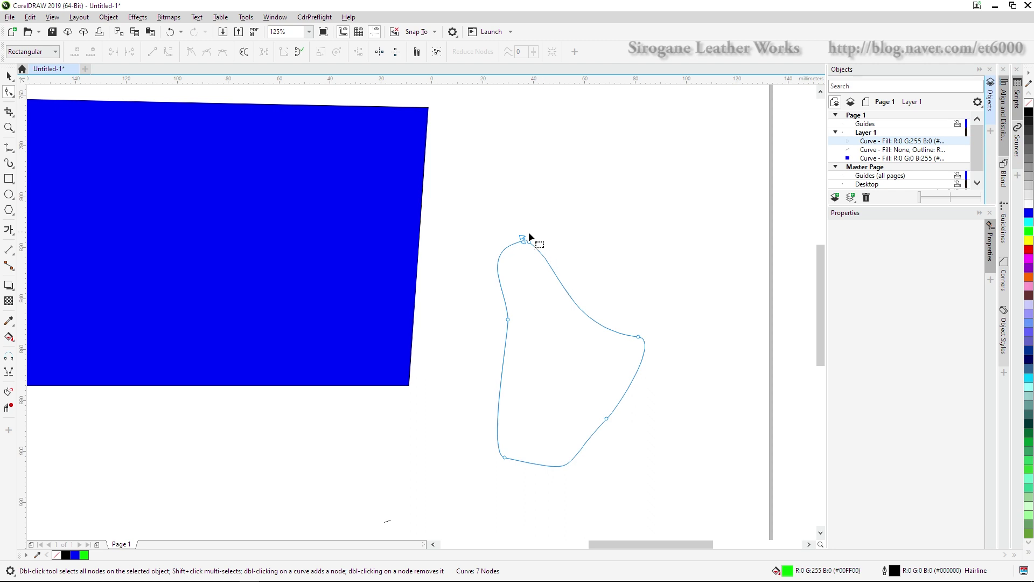
{"action": "scroll", "coordinate": [529, 237], "scroll_direction": "up", "scroll_amount": 3}
{"action": "scroll", "coordinate": [541, 266], "scroll_direction": "down", "scroll_amount": 5}
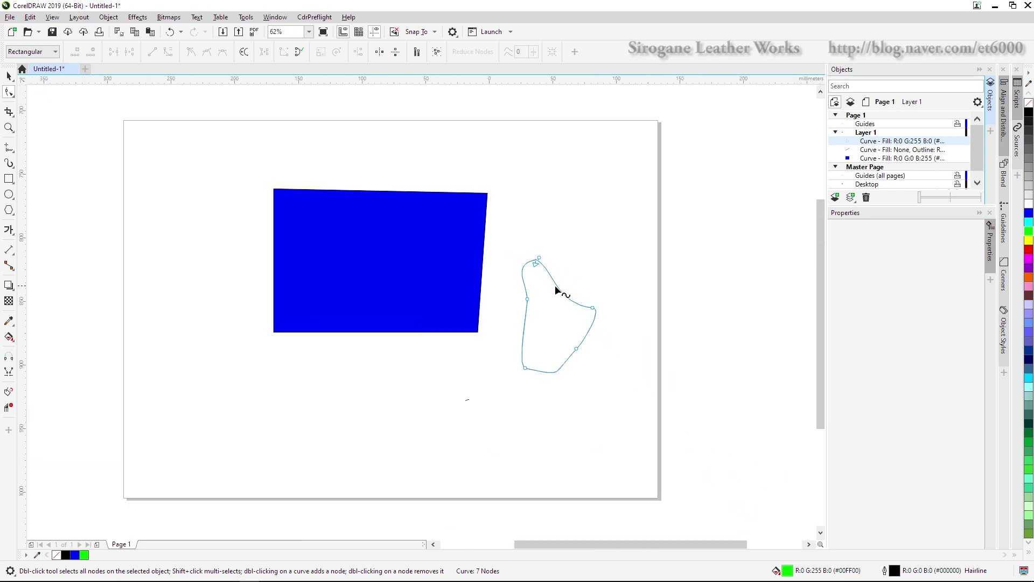
Remove the fill from the blue four-sided shape
{"action": "key", "text": "space"}
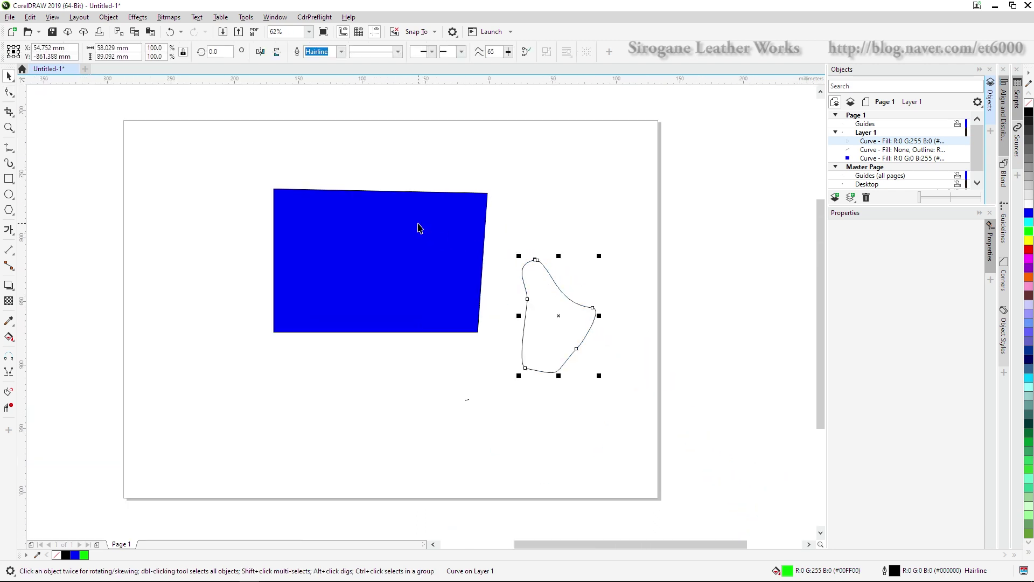
{"action": "left_click", "coordinate": [418, 226]}
{"action": "left_click", "coordinate": [1028, 102]}
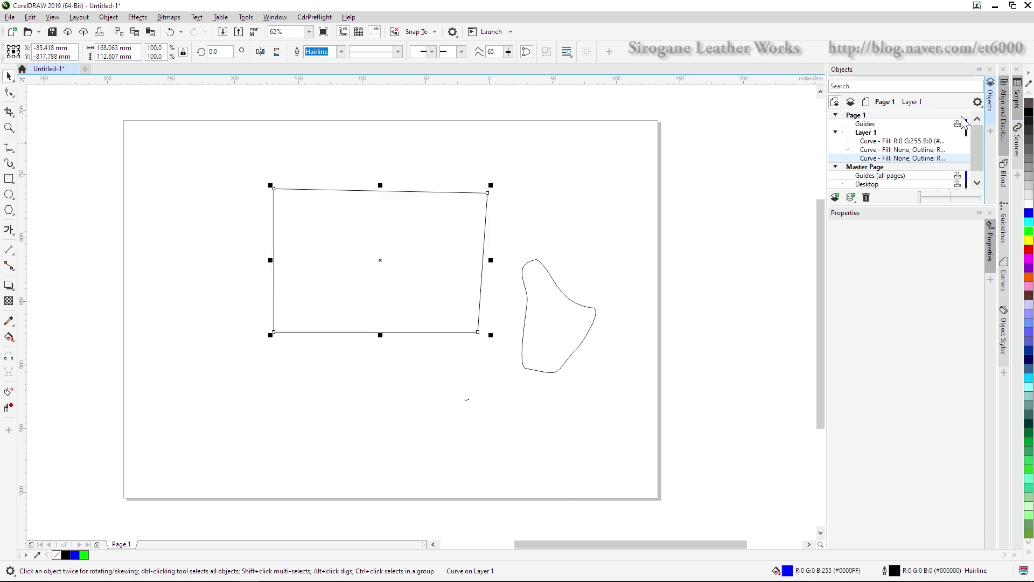
Examine the upper corner nodes of the unfilled four-sided curve up close with the Shape tool
{"action": "scroll", "coordinate": [435, 207], "scroll_direction": "up", "scroll_amount": 2}
{"action": "key", "text": "space"}
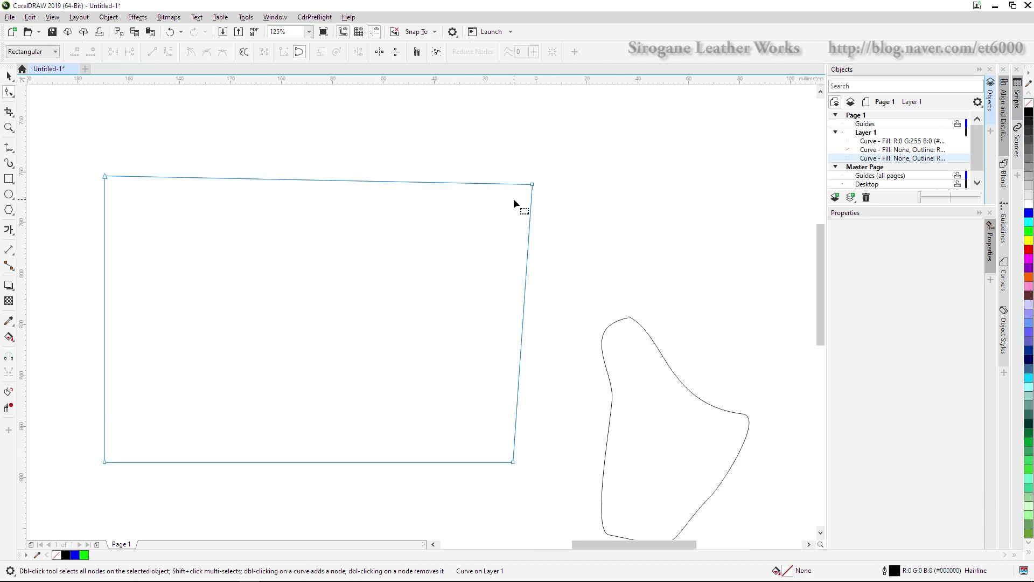
{"action": "scroll", "coordinate": [529, 206], "scroll_direction": "down", "scroll_amount": 2}
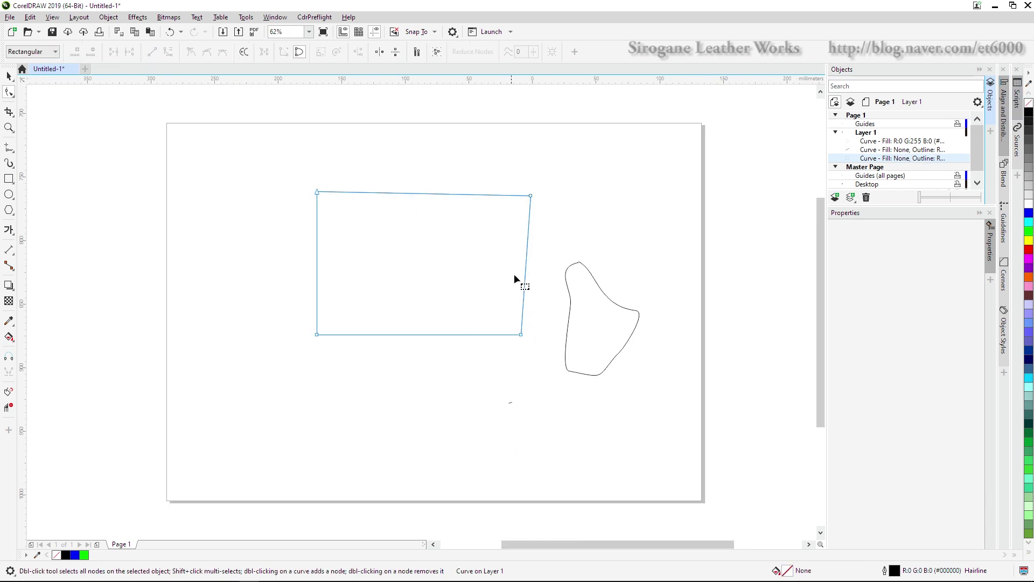
{"action": "scroll", "coordinate": [508, 215], "scroll_direction": "up", "scroll_amount": 2}
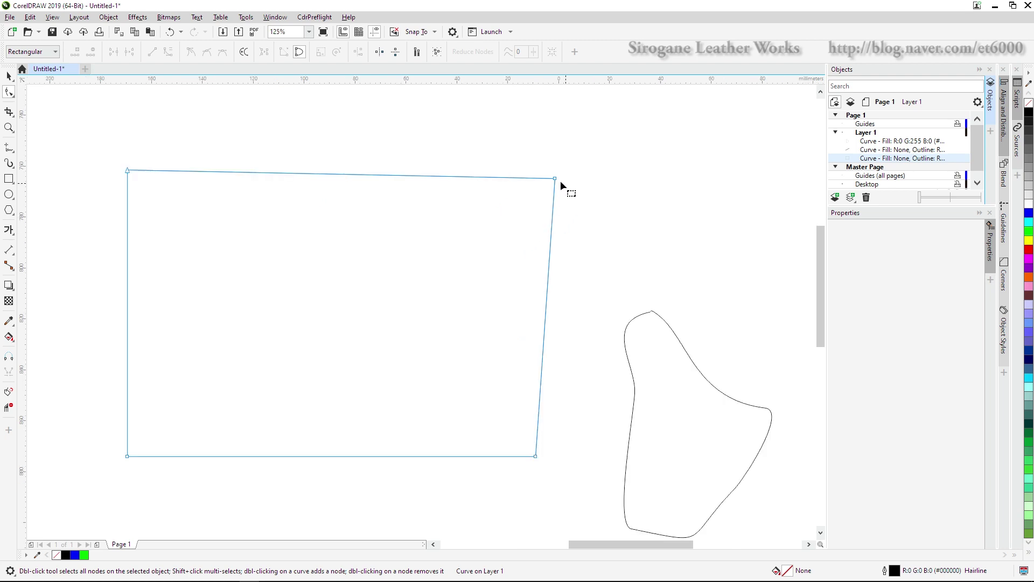
{"action": "scroll", "coordinate": [557, 182], "scroll_direction": "up", "scroll_amount": 2}
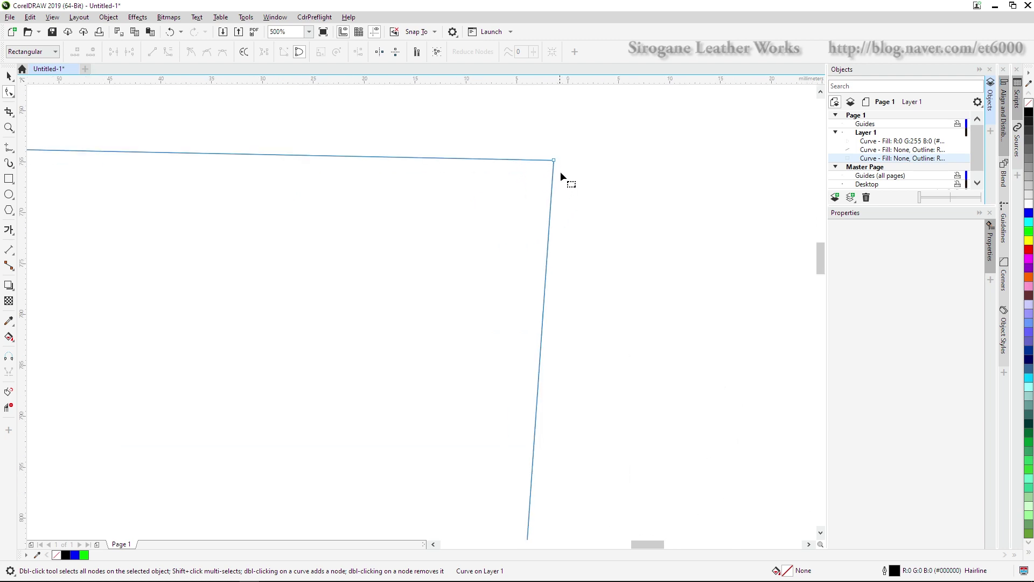
{"action": "scroll", "coordinate": [560, 172], "scroll_direction": "down", "scroll_amount": 2}
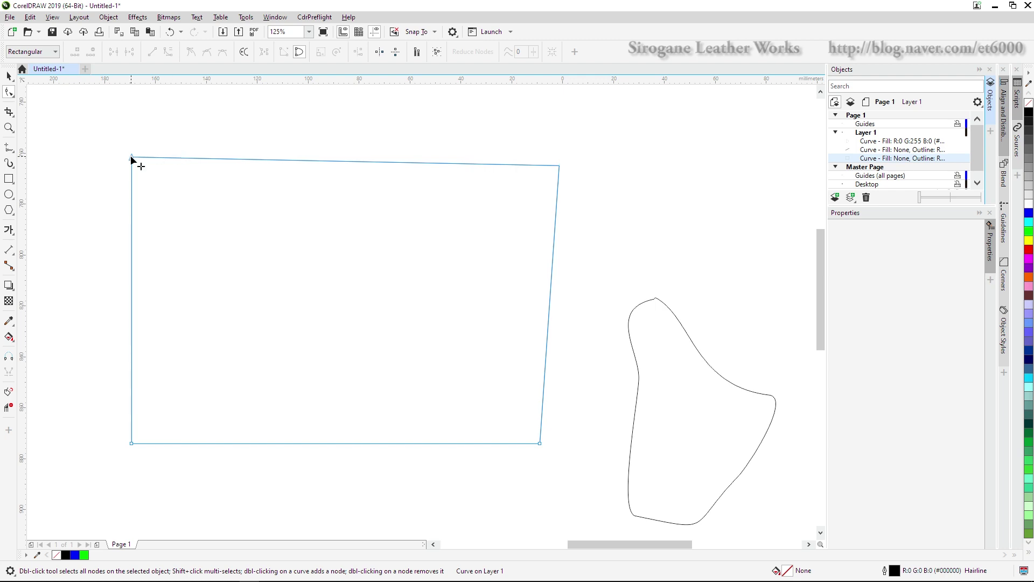
{"action": "scroll", "coordinate": [130, 155], "scroll_direction": "up", "scroll_amount": 12}
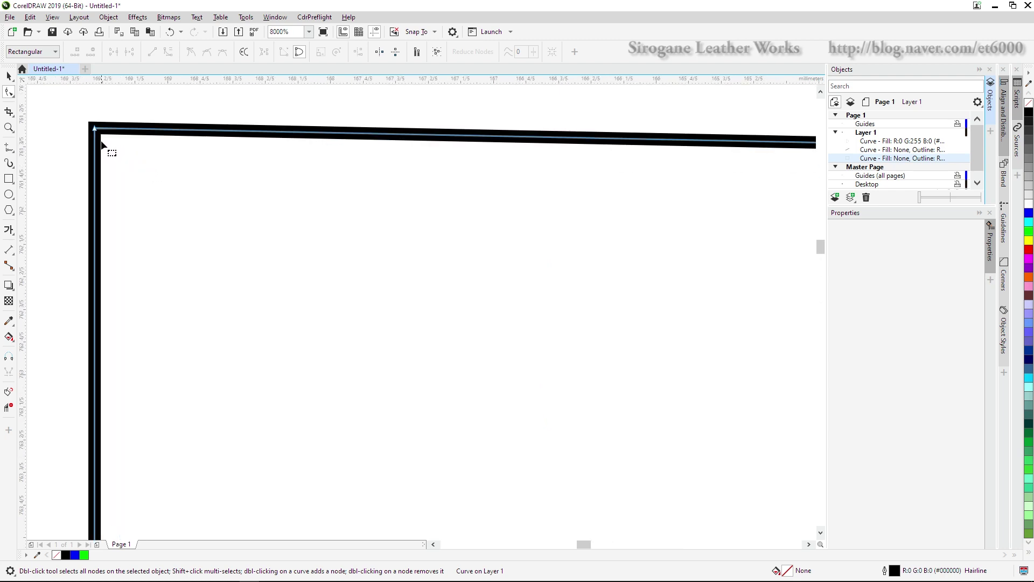
Close the freehand curve by moving its left end node onto the other end node, and remove its green fill
{"action": "scroll", "coordinate": [102, 143], "scroll_direction": "down", "scroll_amount": 4}
{"action": "scroll", "coordinate": [134, 177], "scroll_direction": "down", "scroll_amount": 8}
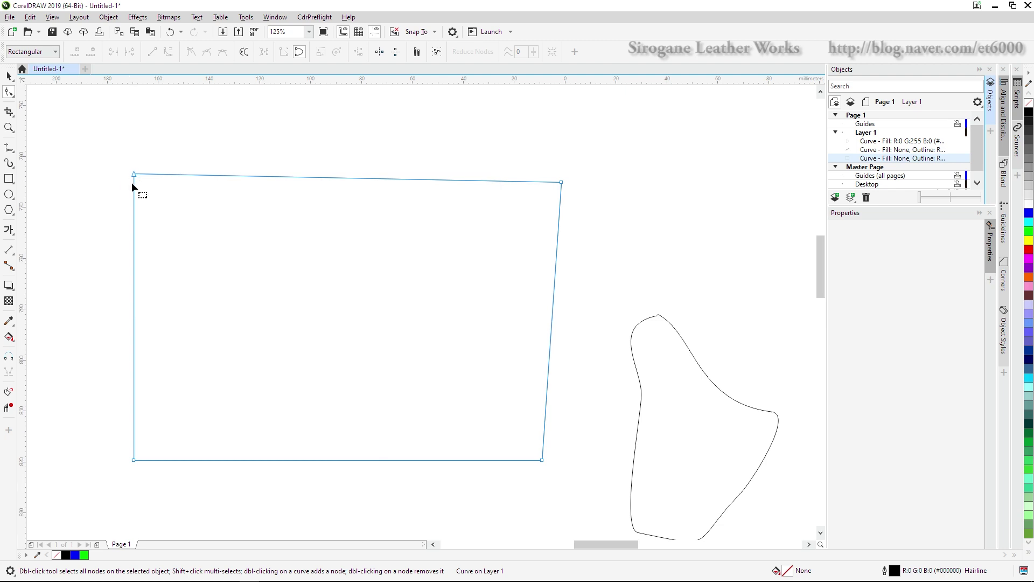
{"action": "scroll", "coordinate": [137, 173], "scroll_direction": "up", "scroll_amount": 10}
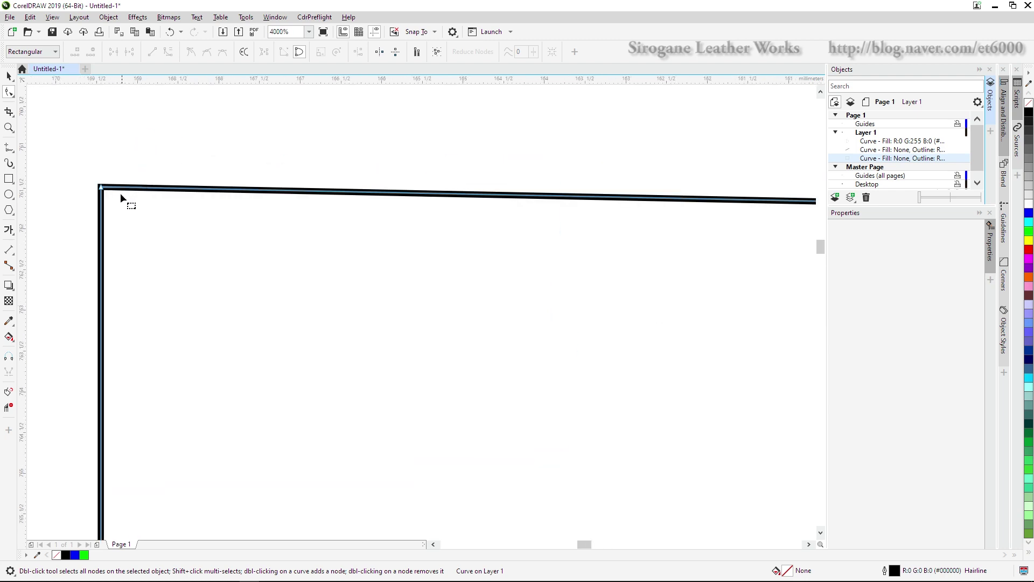
{"action": "scroll", "coordinate": [159, 209], "scroll_direction": "down", "scroll_amount": 14}
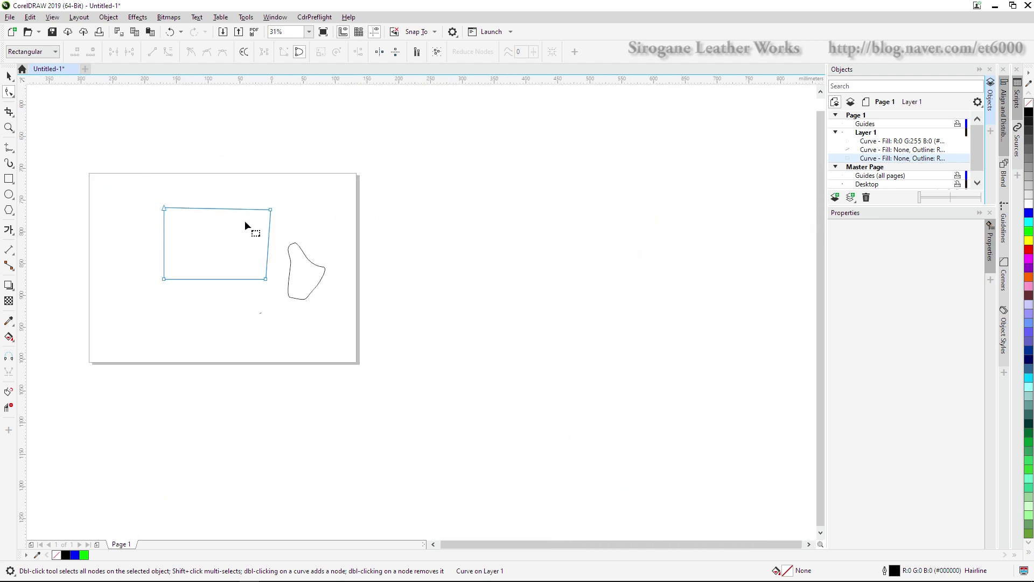
{"action": "scroll", "coordinate": [299, 247], "scroll_direction": "up", "scroll_amount": 14}
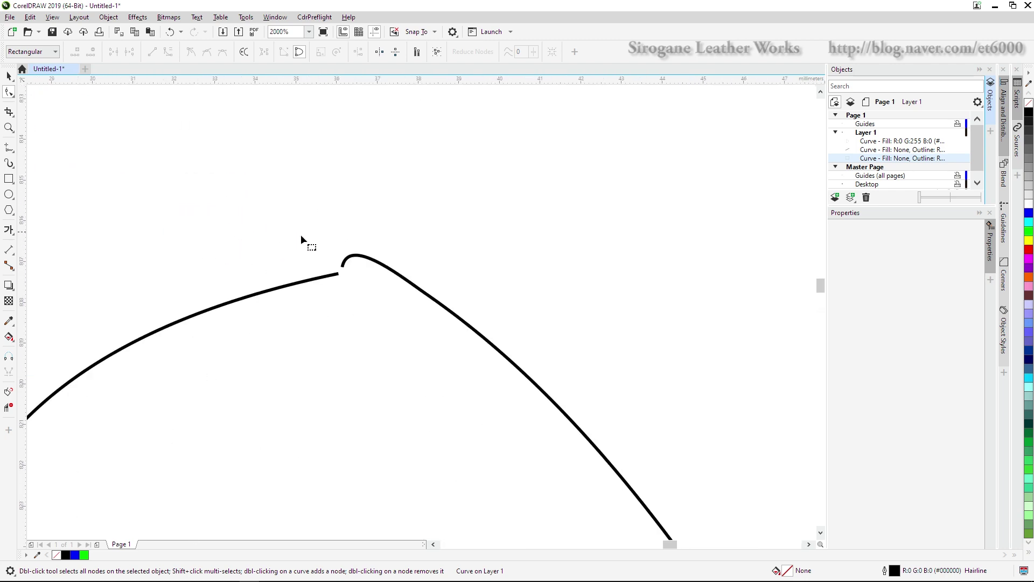
{"action": "left_click", "coordinate": [362, 312]}
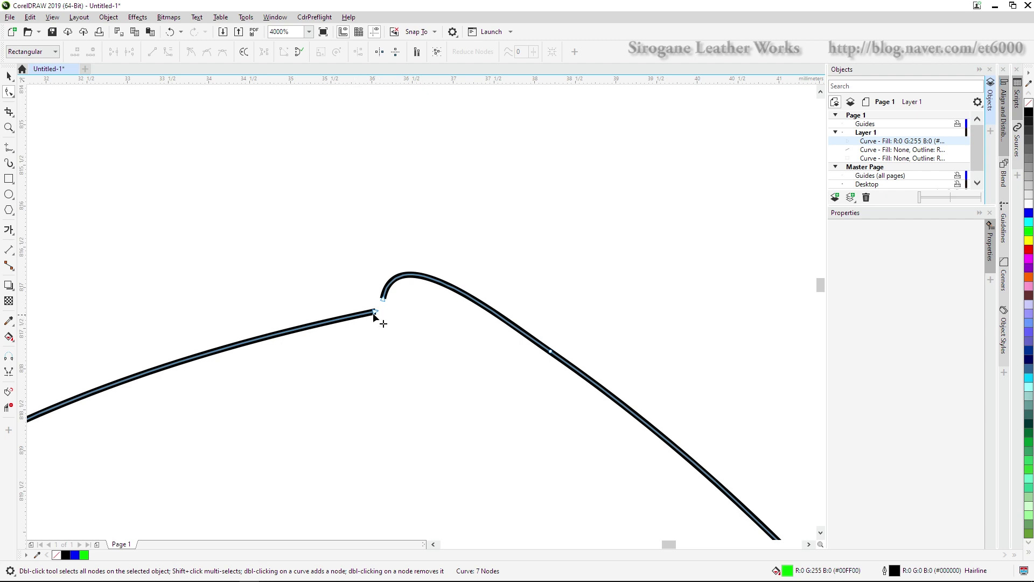
{"action": "left_click_drag", "start_coordinate": [374, 312], "coordinate": [383, 300]}
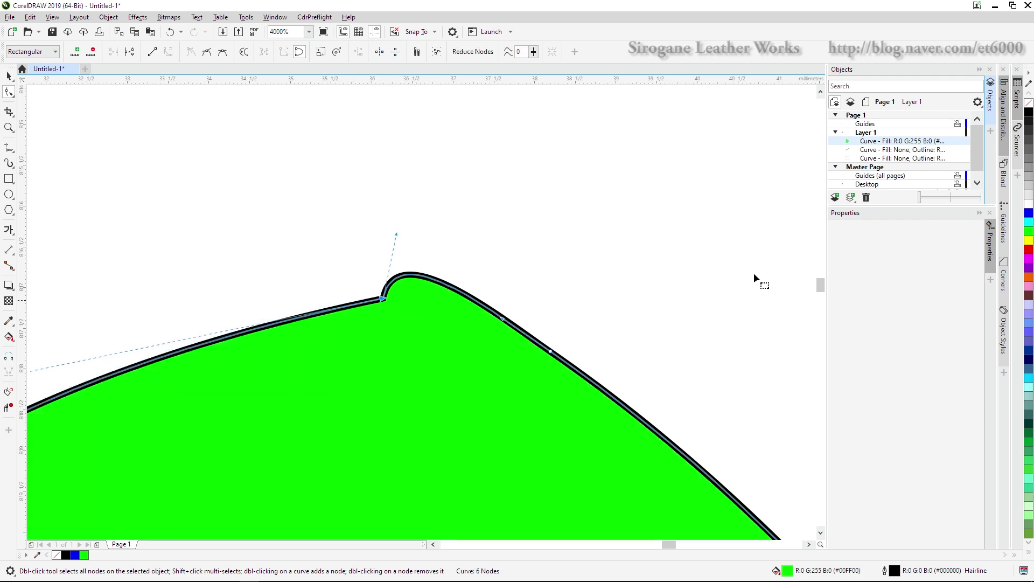
{"action": "left_click", "coordinate": [1029, 103]}
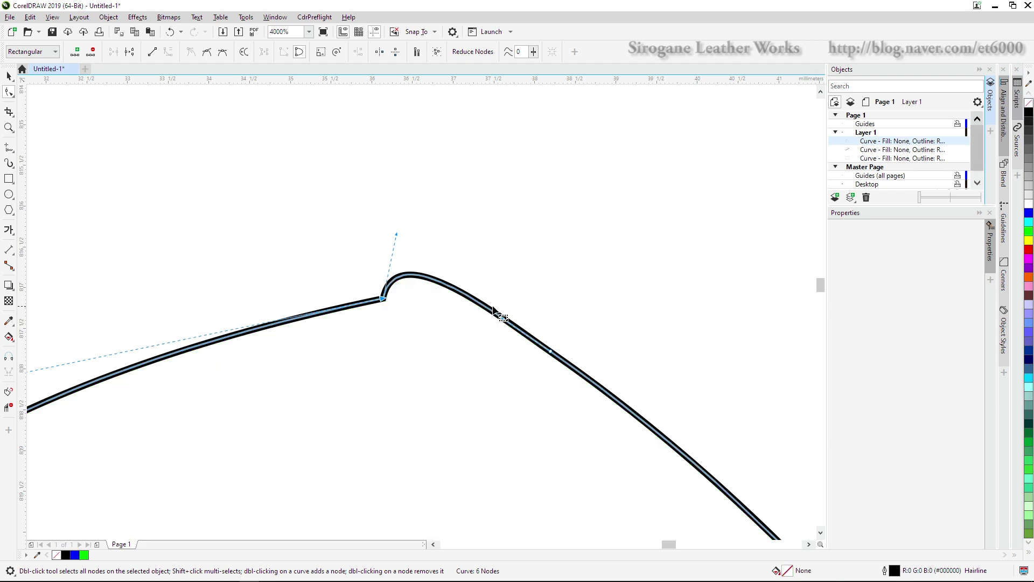
Move the freehand curve's joined top node slightly up and left, and break the curve at that node
{"action": "scroll", "coordinate": [557, 280], "scroll_direction": "down", "scroll_amount": 5}
{"action": "scroll", "coordinate": [557, 280], "scroll_direction": "down", "scroll_amount": 4}
{"action": "scroll", "coordinate": [597, 323], "scroll_direction": "up", "scroll_amount": 1}
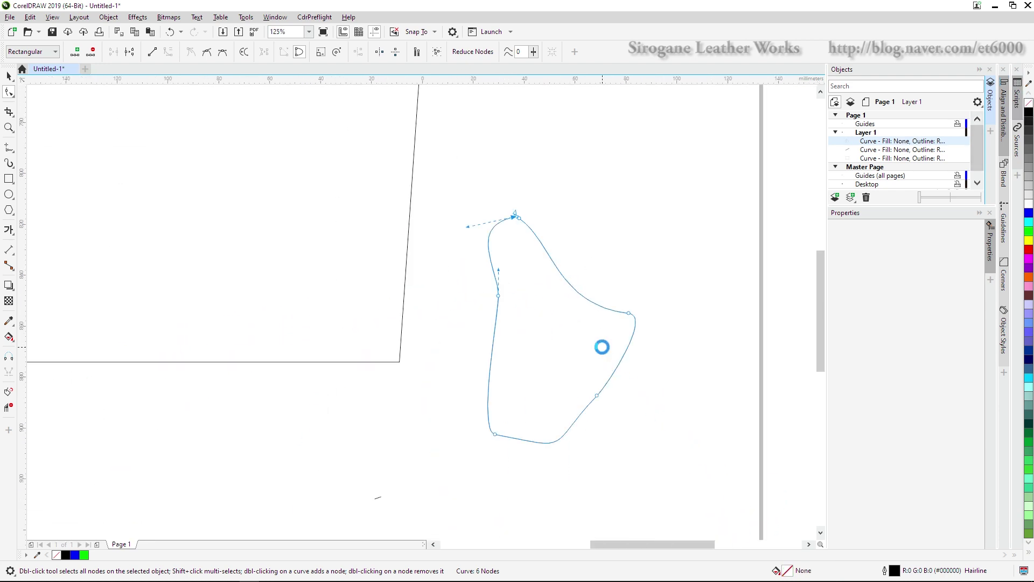
{"action": "scroll", "coordinate": [603, 283], "scroll_direction": "down", "scroll_amount": 1}
{"action": "scroll", "coordinate": [559, 281], "scroll_direction": "up", "scroll_amount": 8}
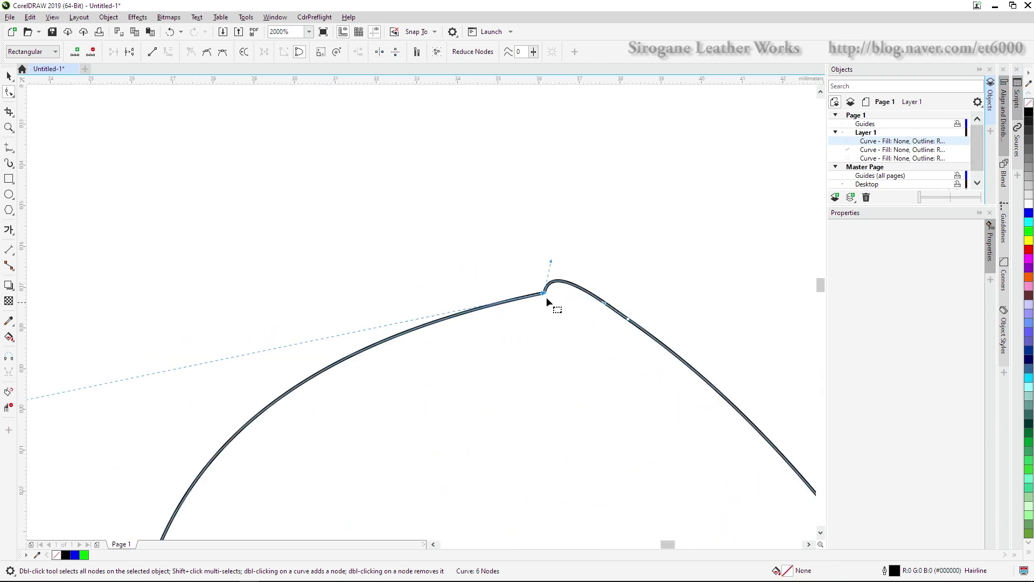
{"action": "mouse_move", "coordinate": [535, 291]}
{"action": "left_mouse_down"}
{"action": "mouse_move", "coordinate": [517, 302]}
{"action": "mouse_move", "coordinate": [523, 283]}
{"action": "left_mouse_up"}
{"action": "left_click", "coordinate": [130, 52]}
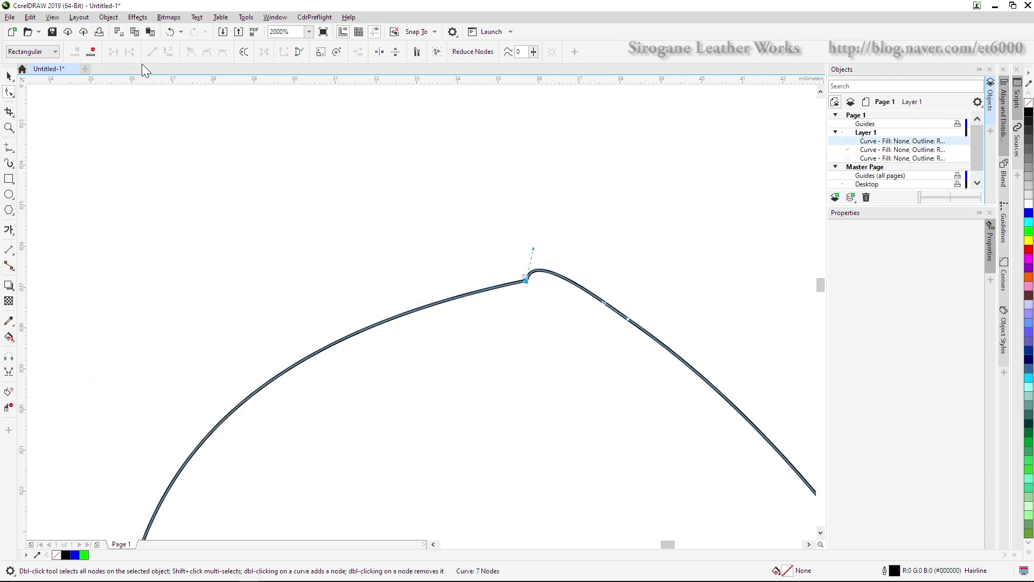
Set the broken freehand curve's fill to black and check whether the color shows inside it
{"action": "scroll", "coordinate": [530, 279], "scroll_direction": "up", "scroll_amount": 3}
{"action": "scroll", "coordinate": [533, 277], "scroll_direction": "up", "scroll_amount": 6}
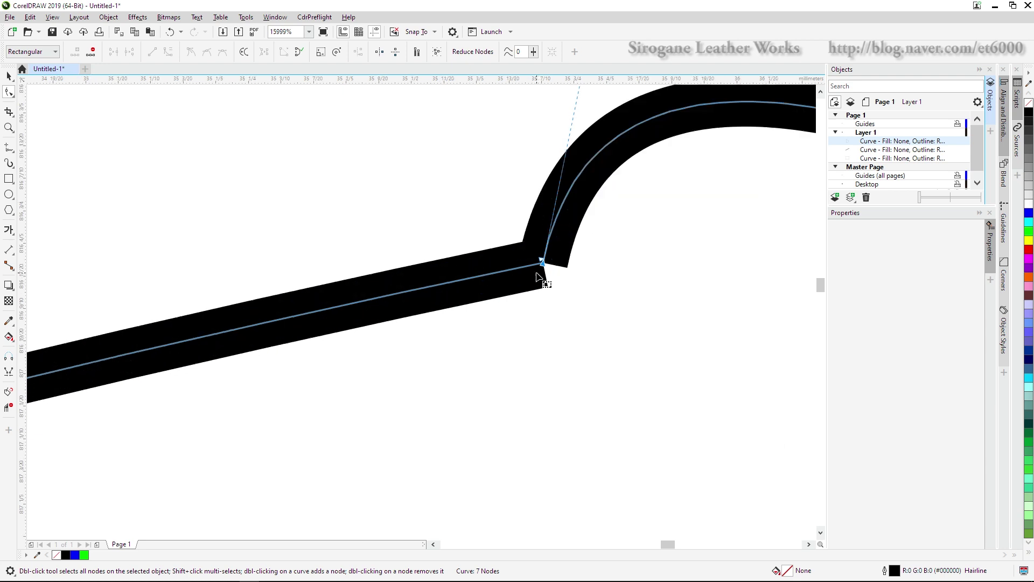
{"action": "scroll", "coordinate": [592, 243], "scroll_direction": "down", "scroll_amount": 13}
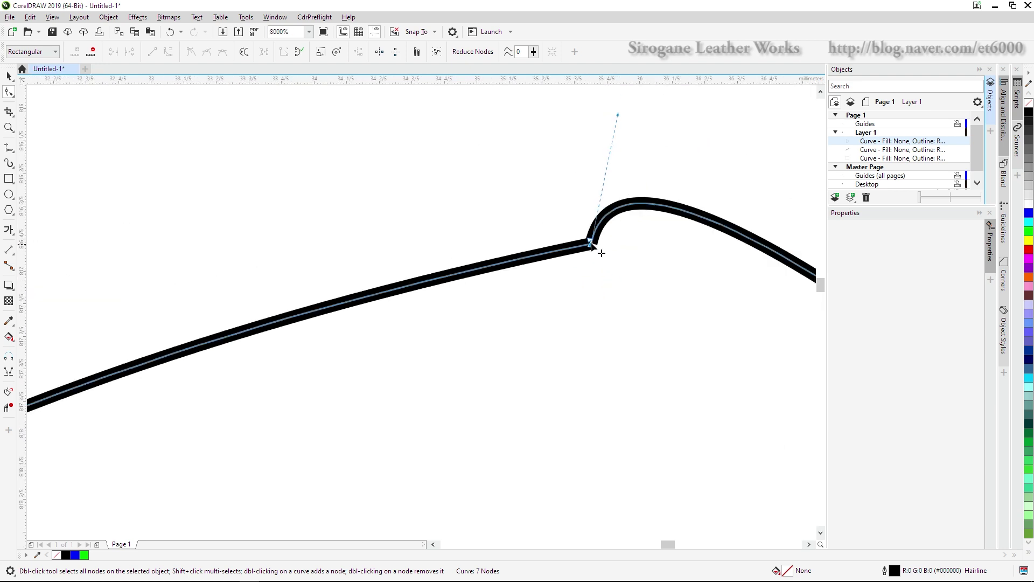
{"action": "scroll", "coordinate": [594, 251], "scroll_direction": "down", "scroll_amount": 2}
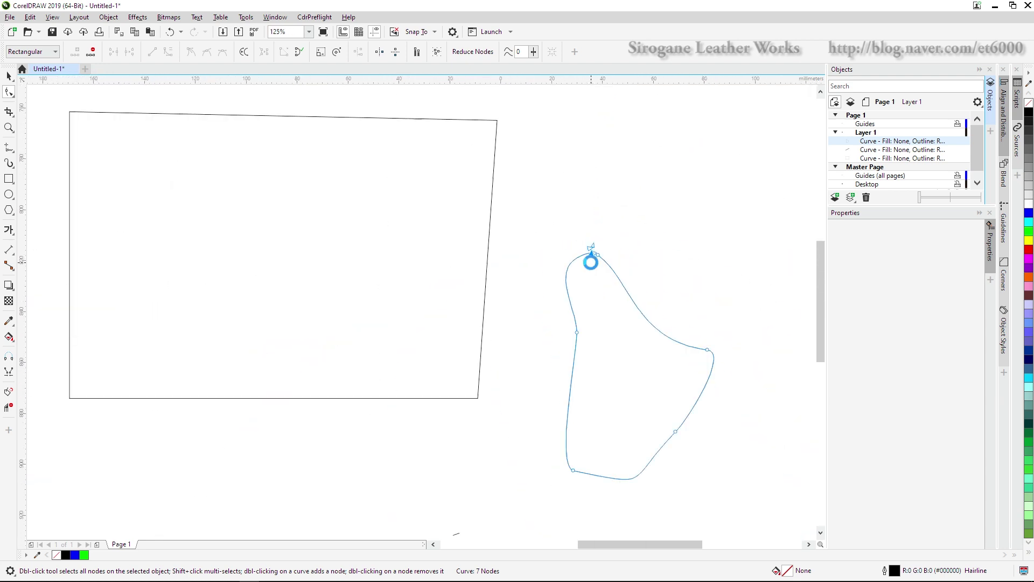
{"action": "scroll", "coordinate": [590, 260], "scroll_direction": "up", "scroll_amount": 2}
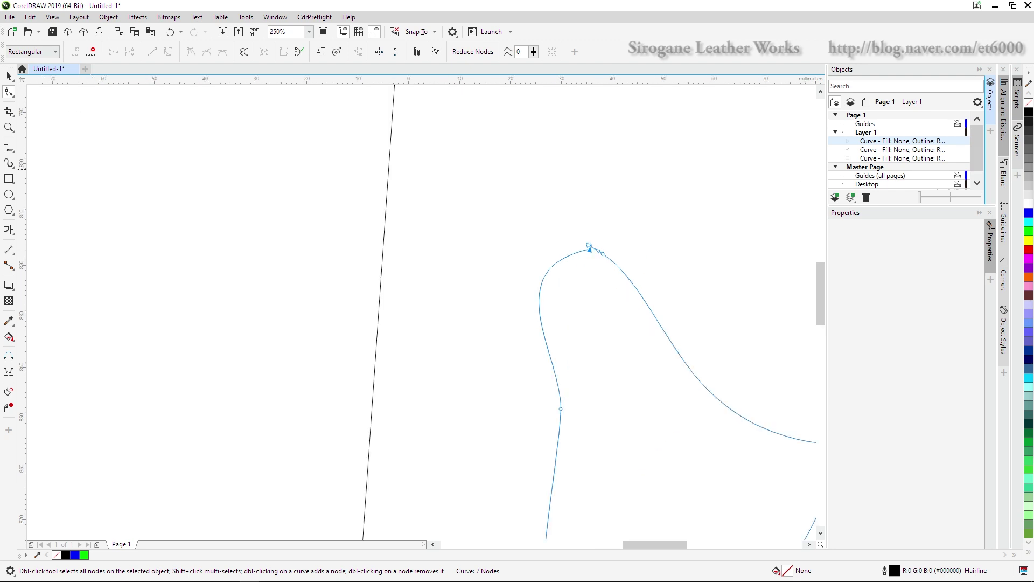
{"action": "left_click", "coordinate": [1029, 114]}
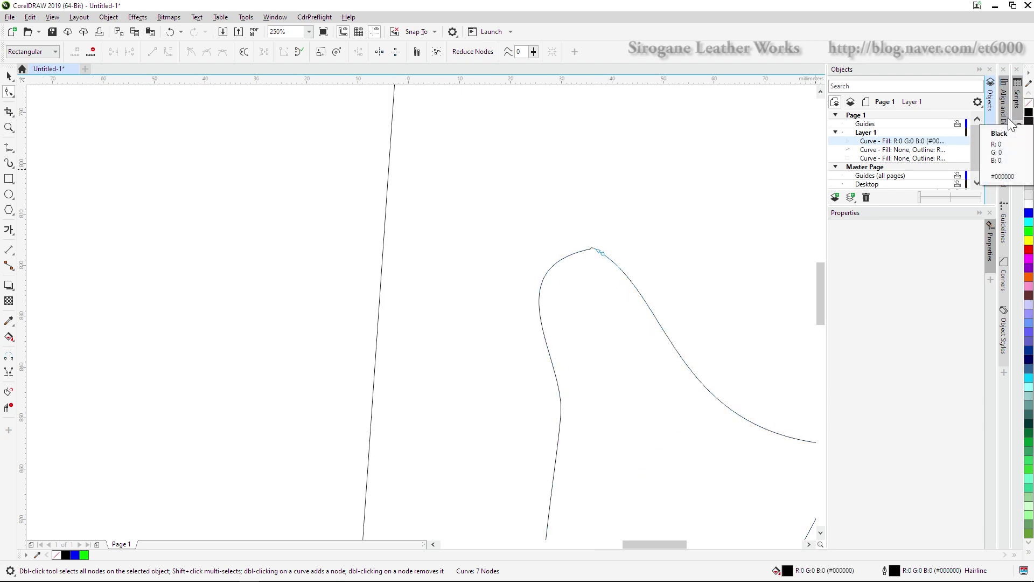
{"action": "scroll", "coordinate": [613, 357], "scroll_direction": "down", "scroll_amount": 4}
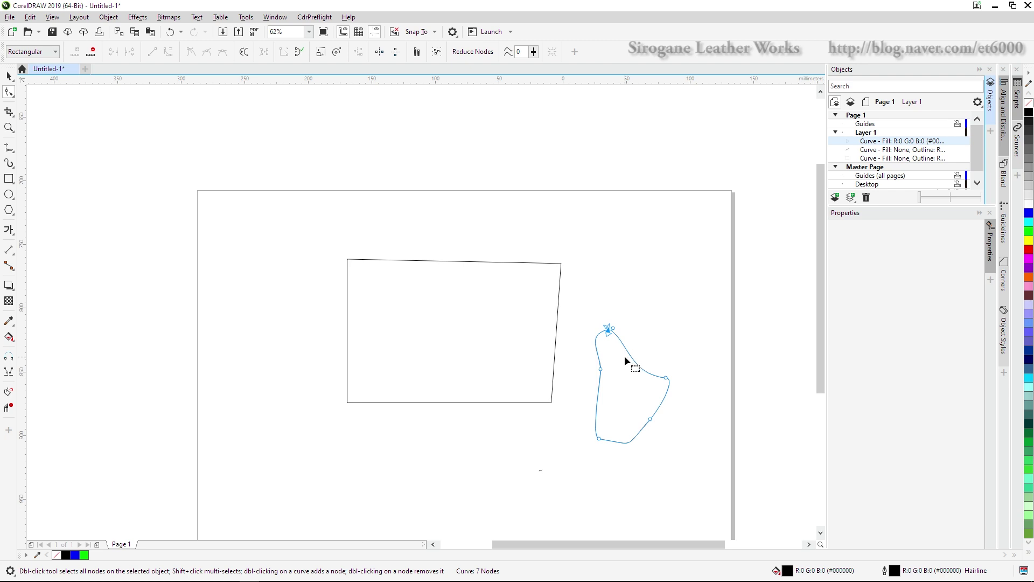
{"action": "scroll", "coordinate": [615, 333], "scroll_direction": "up", "scroll_amount": 10}
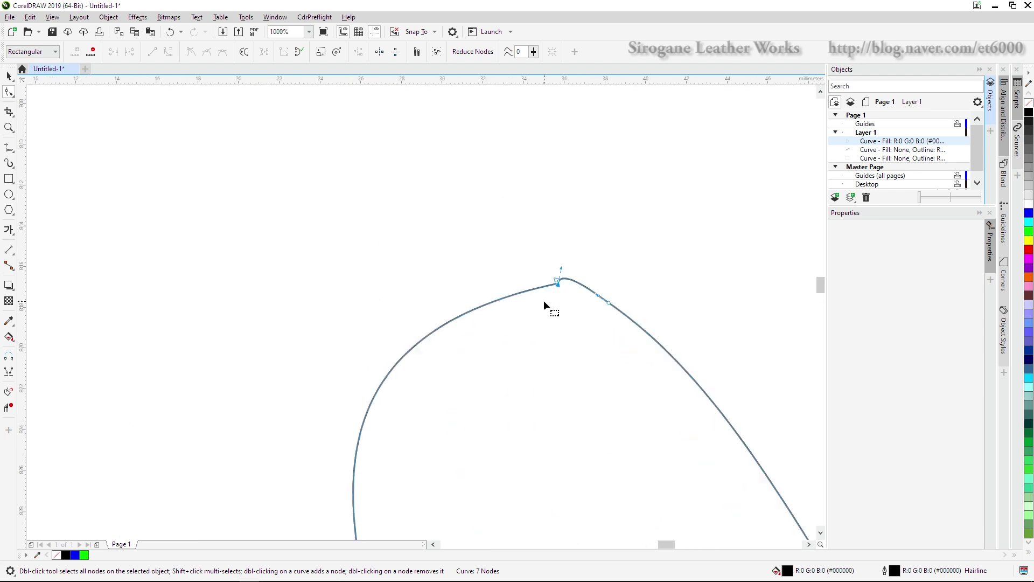
{"action": "scroll", "coordinate": [584, 301], "scroll_direction": "down", "scroll_amount": 10}
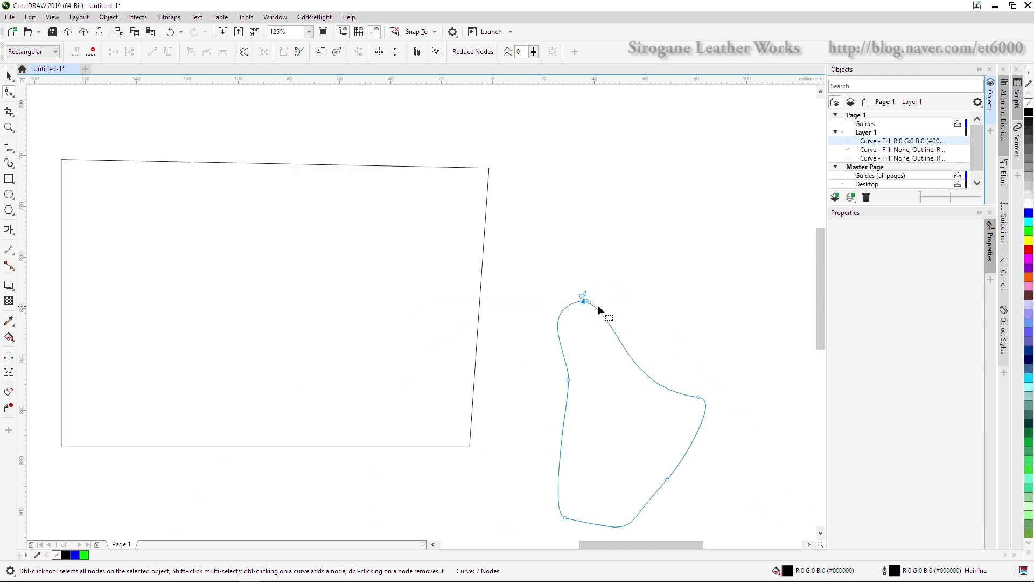
{"action": "scroll", "coordinate": [596, 334], "scroll_direction": "up", "scroll_amount": 2}
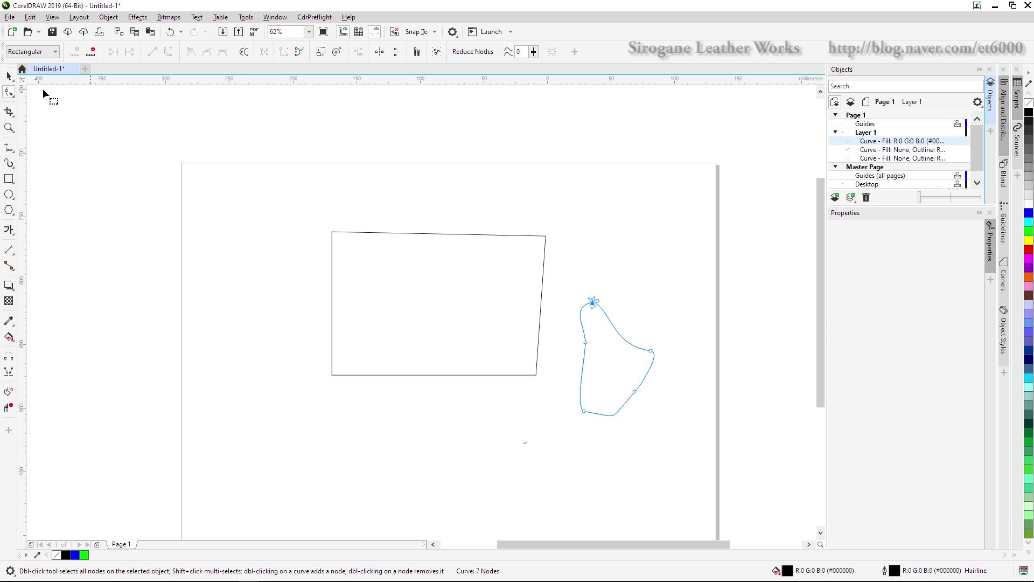
Move the freehand curve slightly up and right, and enlarge it to about 126% with extra stretching downward and to the left
{"action": "left_click", "coordinate": [8, 76]}
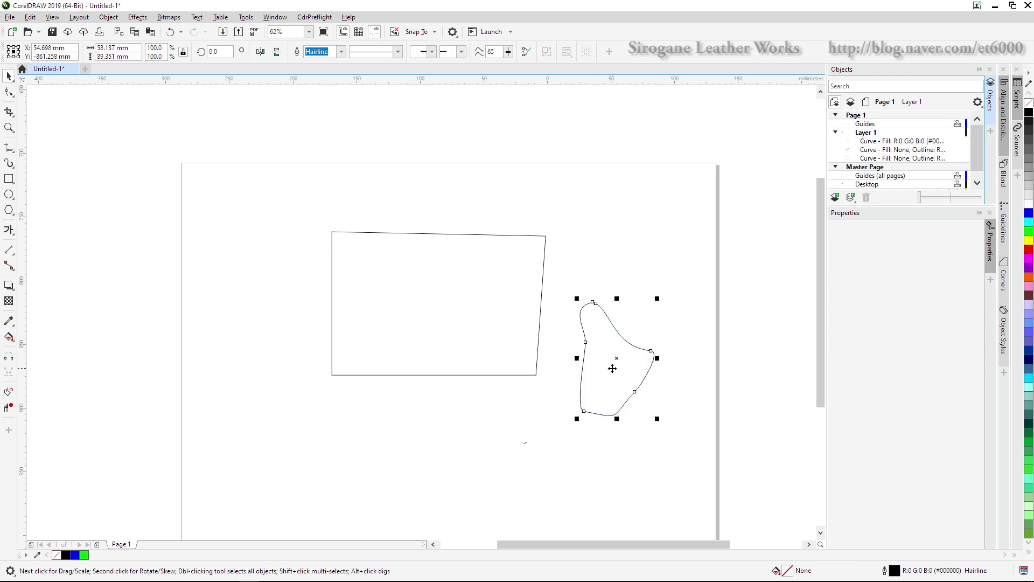
{"action": "left_click_drag", "start_coordinate": [615, 365], "coordinate": [628, 334]}
{"action": "left_click", "coordinate": [486, 321]}
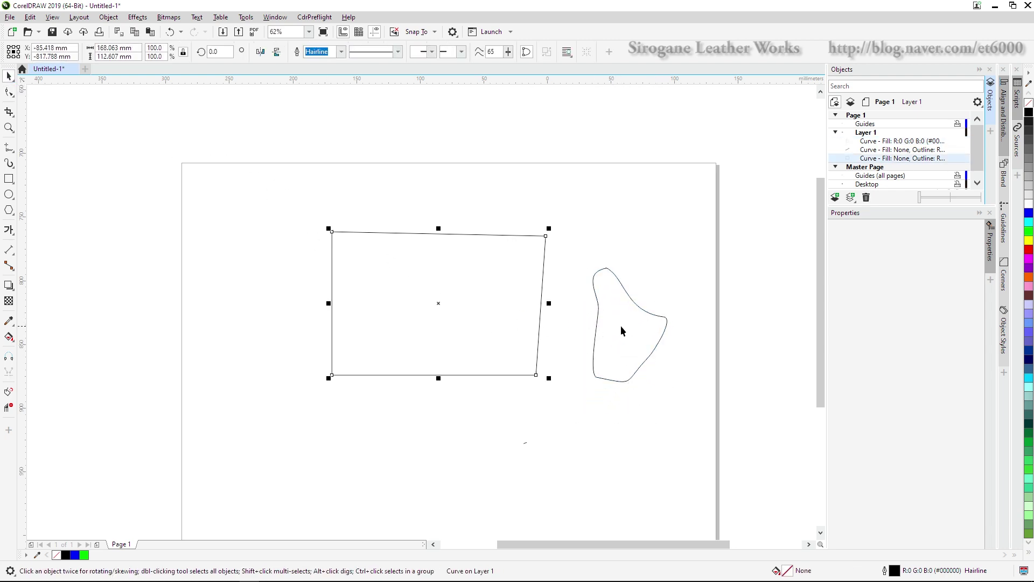
{"action": "left_click", "coordinate": [624, 324]}
{"action": "left_click_drag", "start_coordinate": [670, 264], "coordinate": [689, 235]}
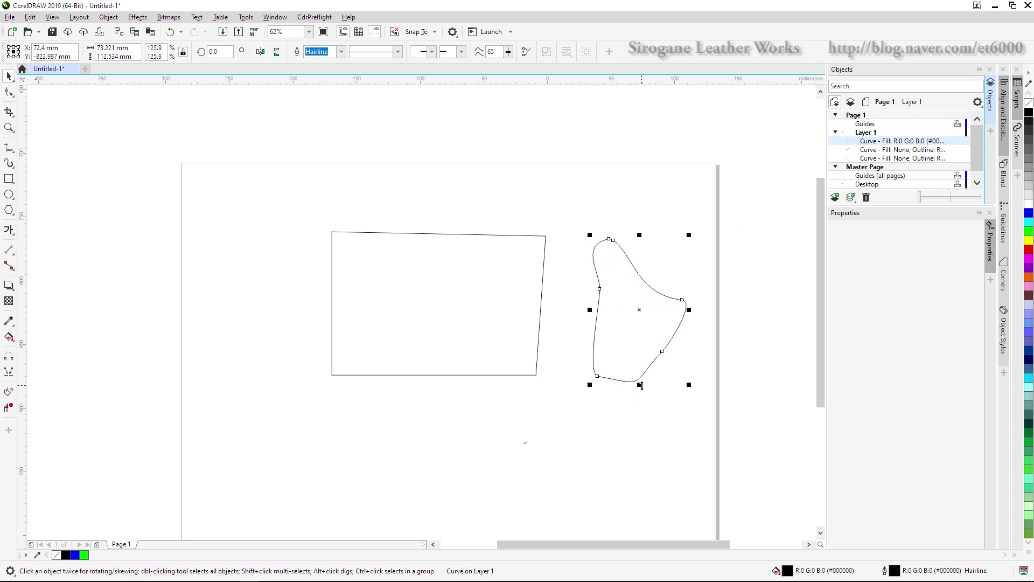
{"action": "left_click_drag", "start_coordinate": [639, 384], "coordinate": [647, 460]}
{"action": "left_click_drag", "start_coordinate": [591, 348], "coordinate": [560, 347]}
Move the four-sided curve about 71 mm left and slightly up, away from the freehand curve, and deselect it
{"action": "left_click_drag", "start_coordinate": [488, 277], "coordinate": [400, 268]}
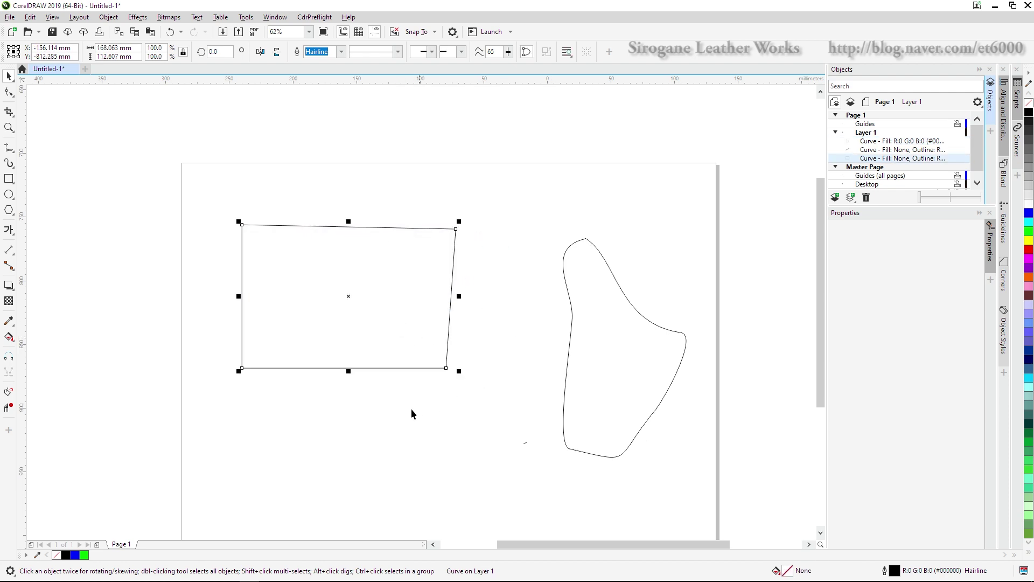
{"action": "left_click", "coordinate": [446, 435]}
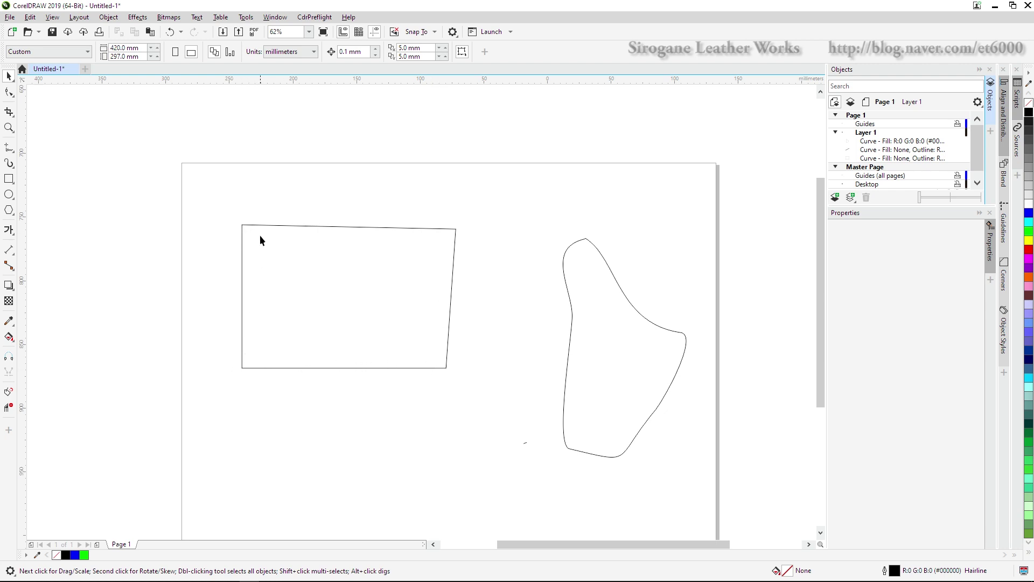
Select the four-sided curve, activate the Contour tool and show the Contour docker's settings
{"action": "left_click", "coordinate": [314, 259]}
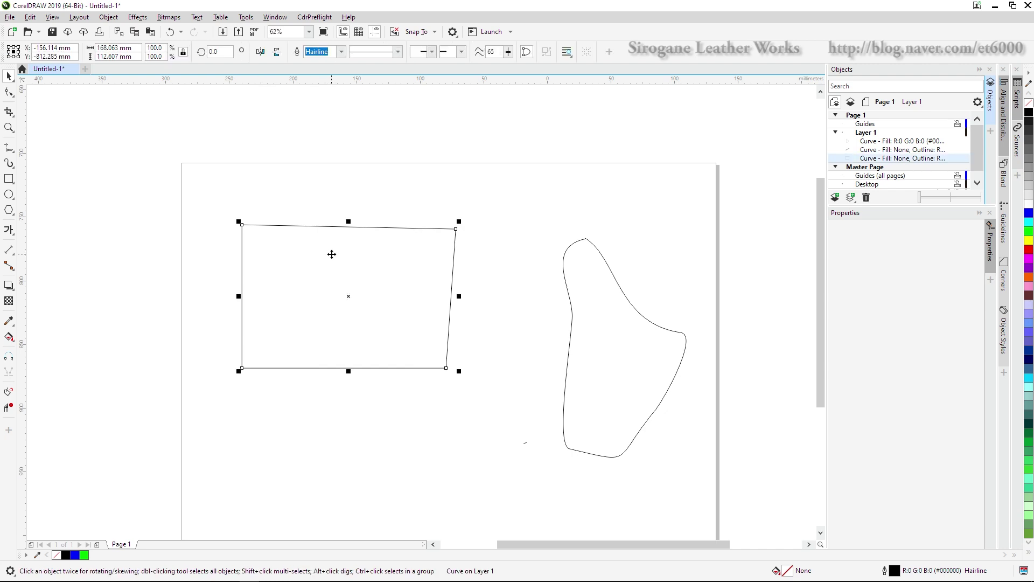
{"action": "left_click", "coordinate": [14, 289]}
{"action": "left_click", "coordinate": [40, 296]}
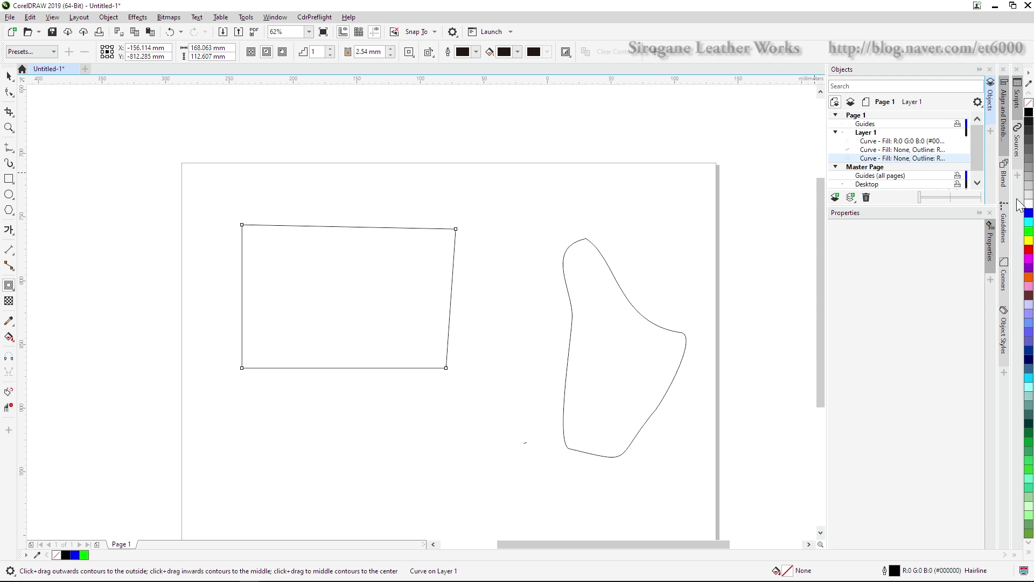
{"action": "left_click", "coordinate": [979, 70]}
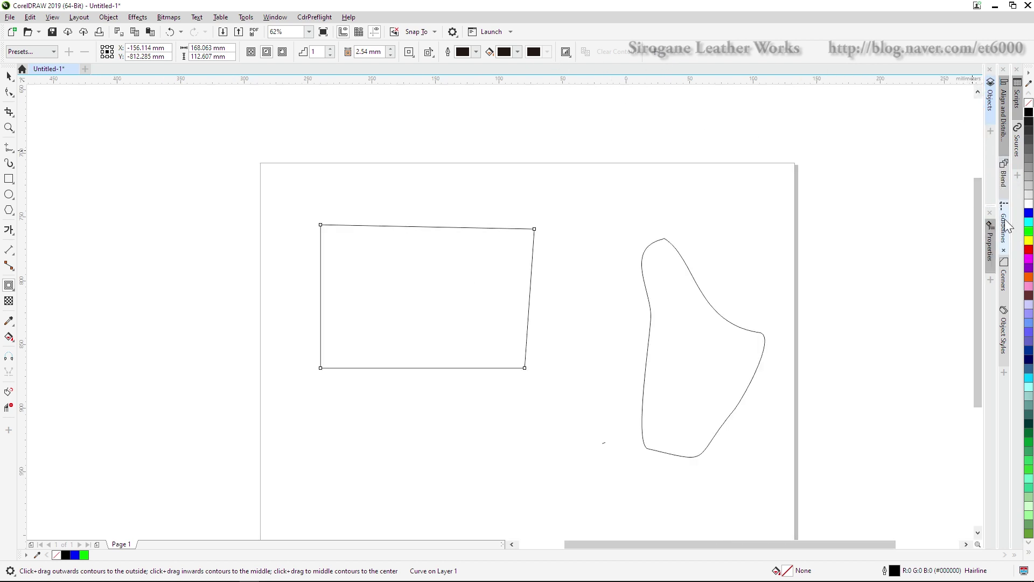
{"action": "left_click", "coordinate": [1004, 113]}
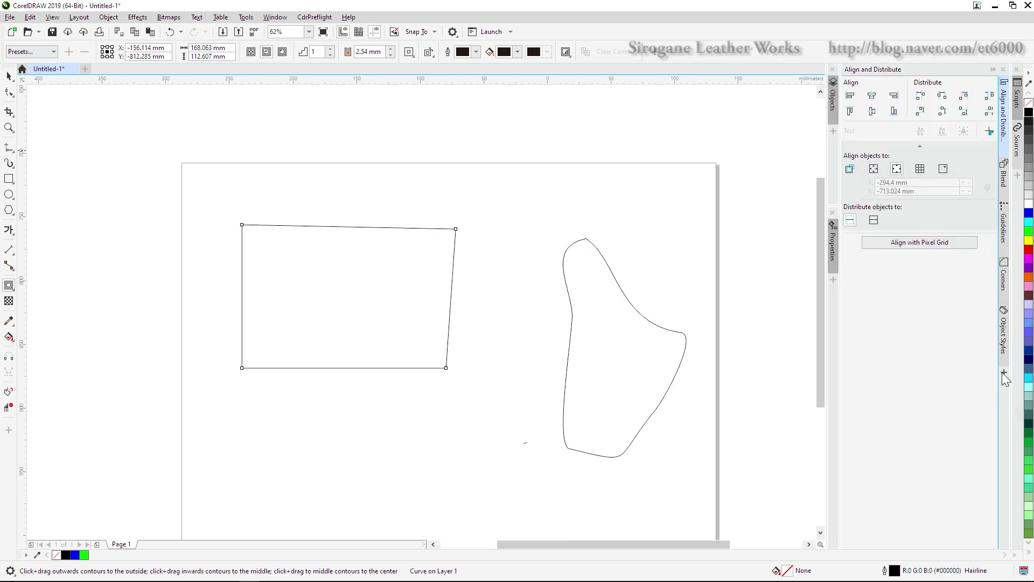
{"action": "left_click", "coordinate": [1003, 373]}
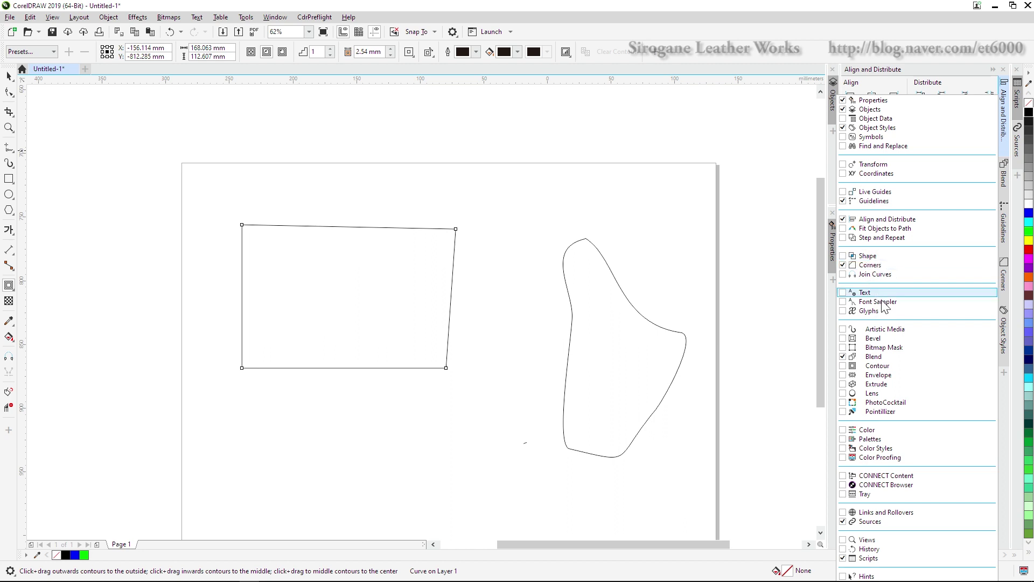
{"action": "left_click", "coordinate": [843, 366]}
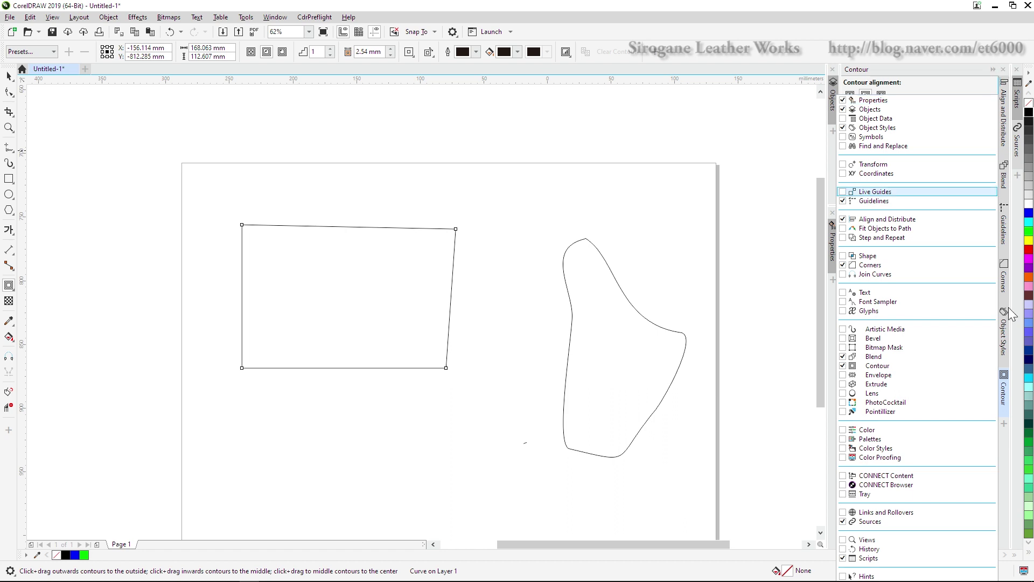
{"action": "left_click", "coordinate": [1003, 400]}
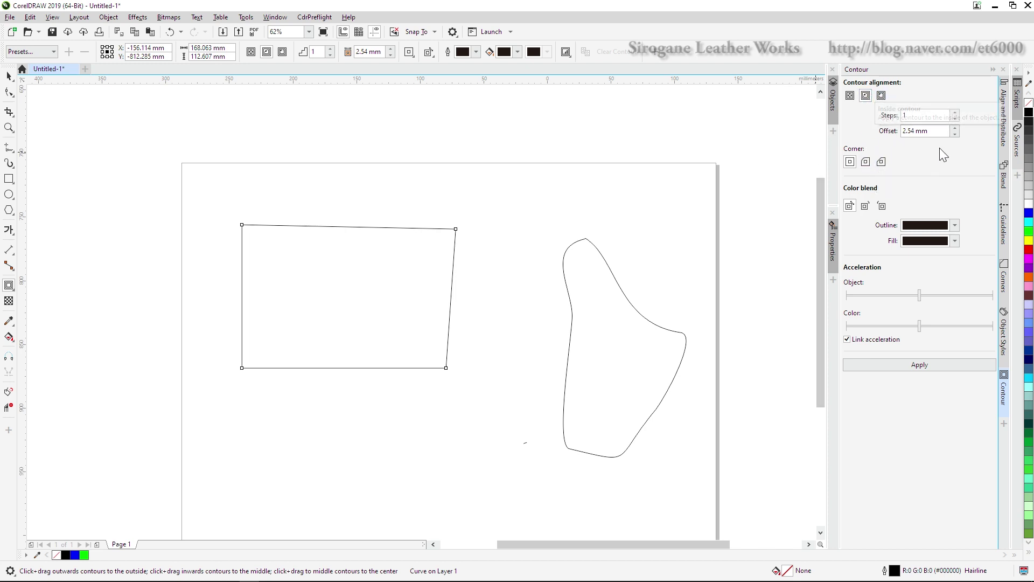
Apply a one-step inside contour with a 2.54 mm offset to the four-sided curve, and undo it
{"action": "left_click", "coordinate": [922, 365]}
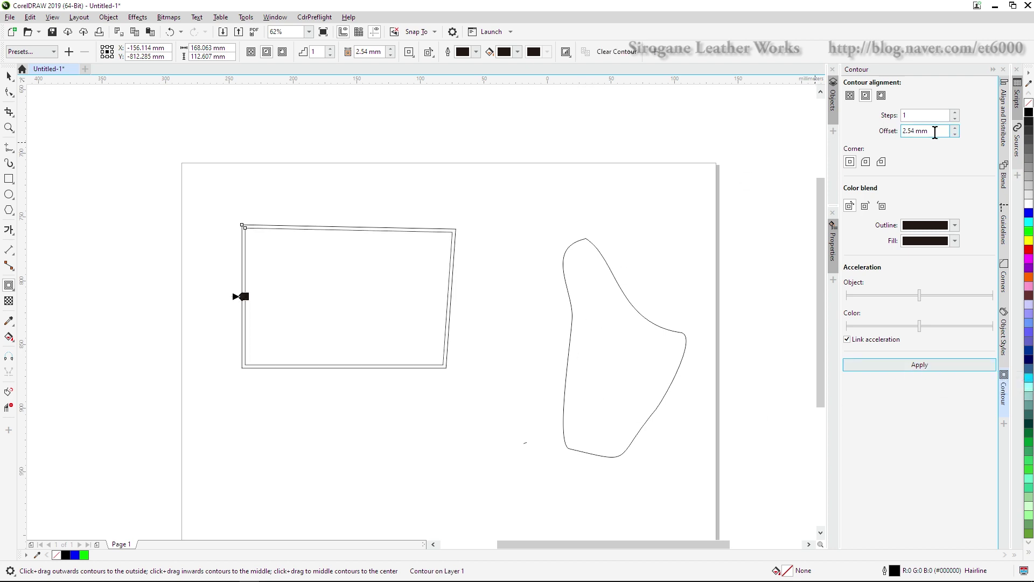
{"action": "left_click", "coordinate": [437, 401]}
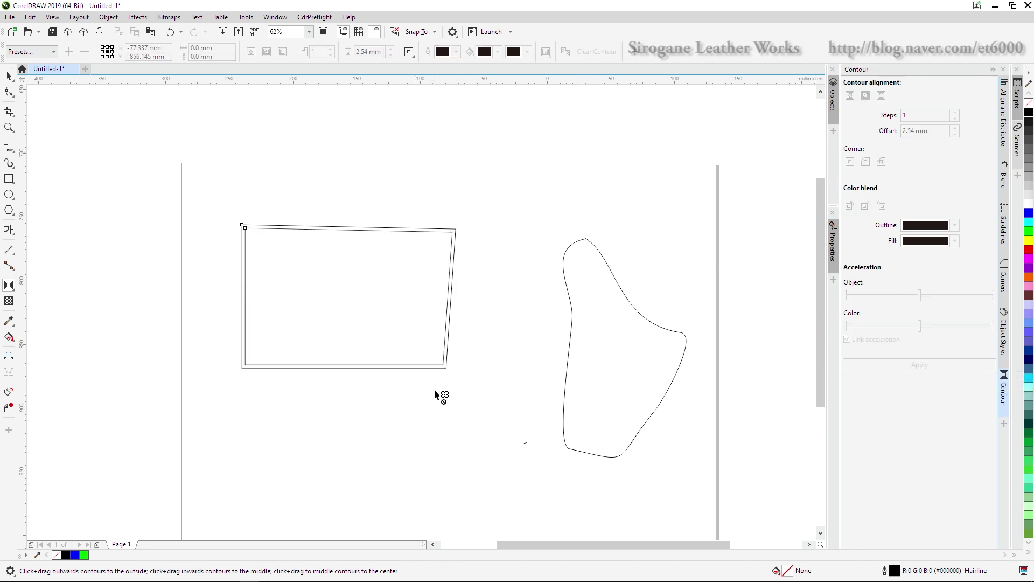
{"action": "key", "text": "space"}
{"action": "key", "text": "ctrl+z"}
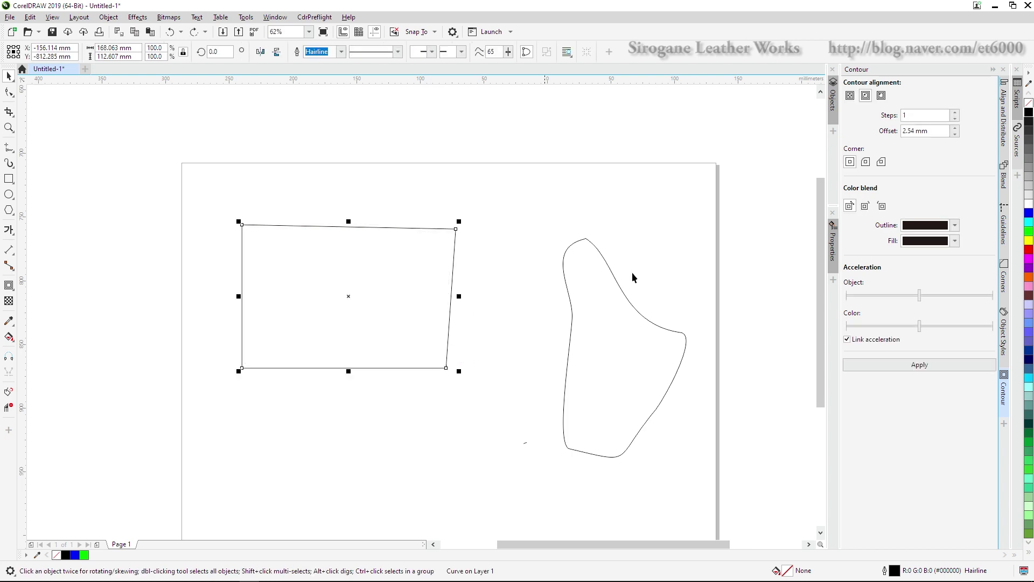
Apply a one-step inside contour with a 5 mm offset to the four-sided curve and deselect it
{"action": "left_click", "coordinate": [936, 135]}
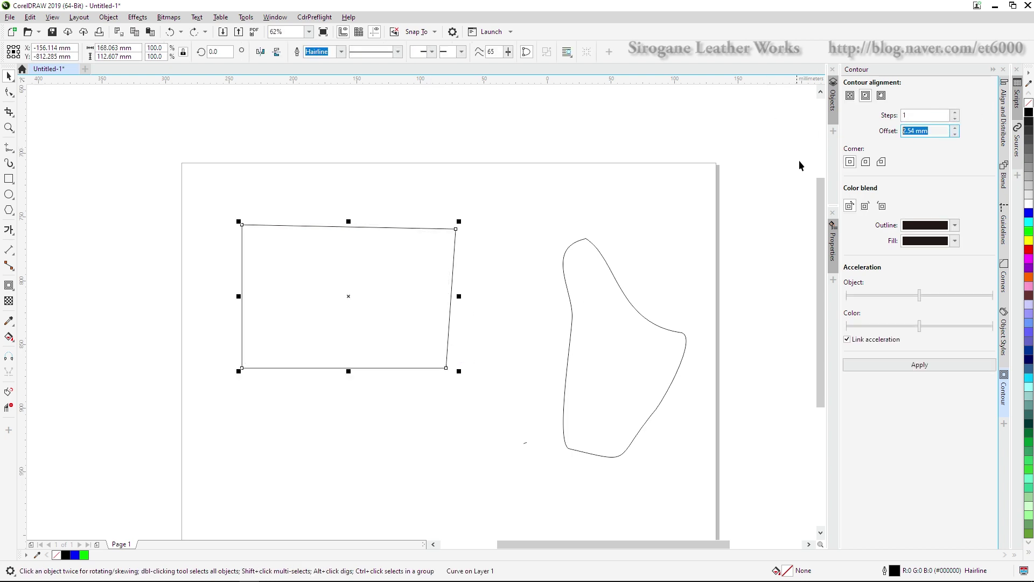
{"action": "type", "text": "5"}
{"action": "left_click", "coordinate": [924, 364]}
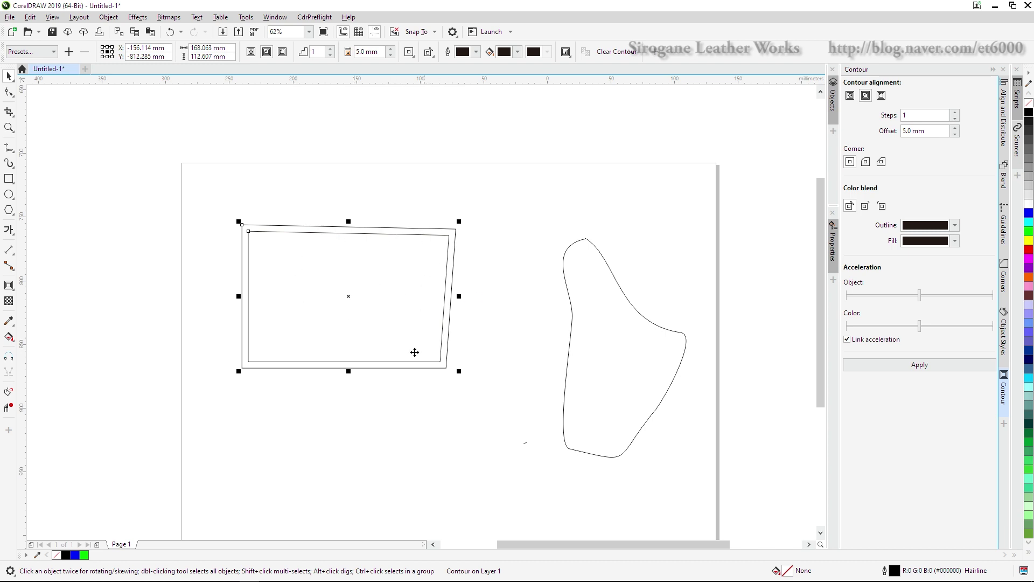
{"action": "left_click", "coordinate": [419, 436]}
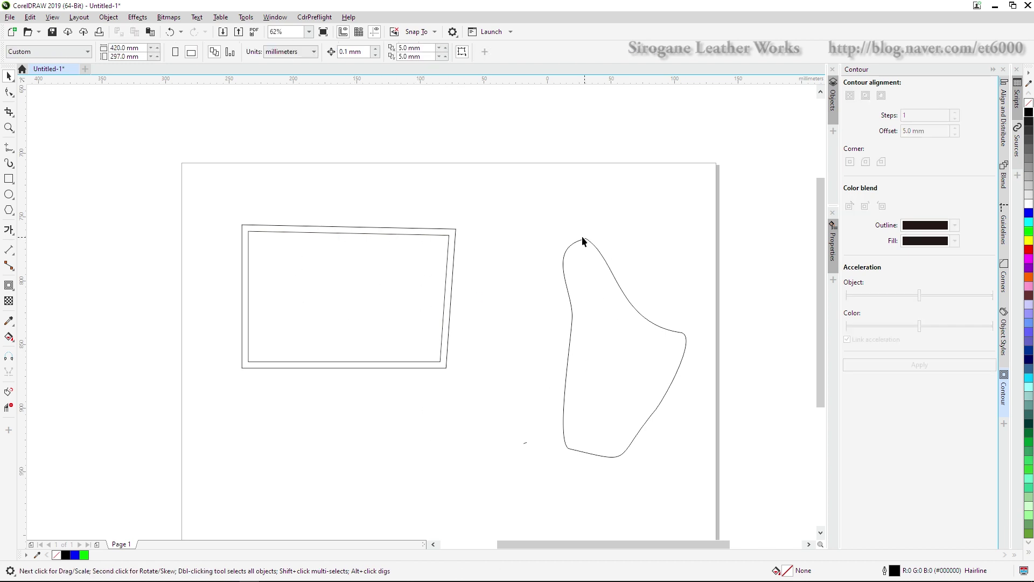
Select the open freehand curve for node editing, check its end nodes, and apply a one-step contour with a 5 mm offset
{"action": "scroll", "coordinate": [582, 240], "scroll_direction": "up", "scroll_amount": 5}
{"action": "key", "text": "F10"}
{"action": "left_click", "coordinate": [591, 258]}
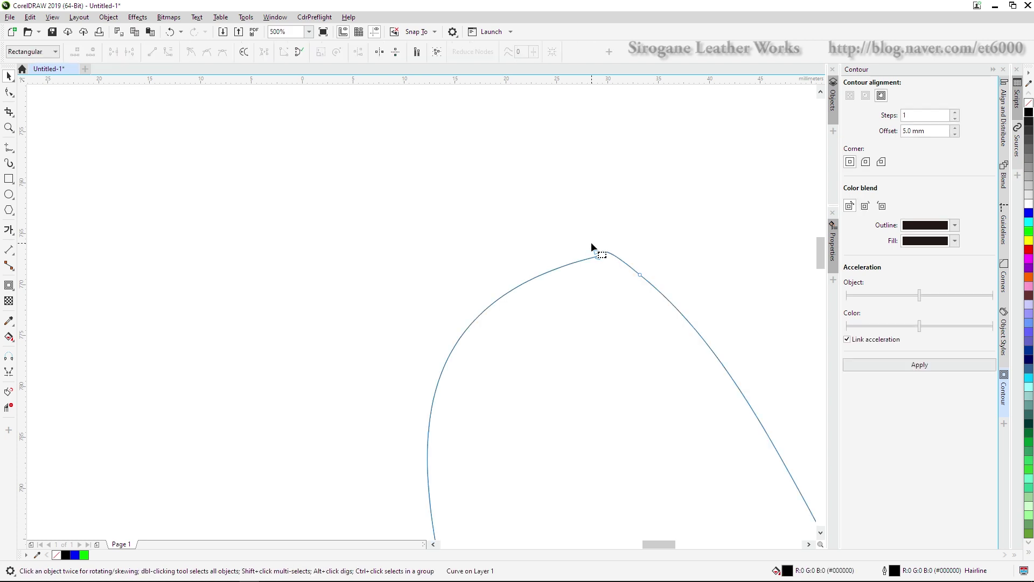
{"action": "scroll", "coordinate": [593, 260], "scroll_direction": "down", "scroll_amount": 3}
{"action": "scroll", "coordinate": [596, 260], "scroll_direction": "down", "scroll_amount": 1}
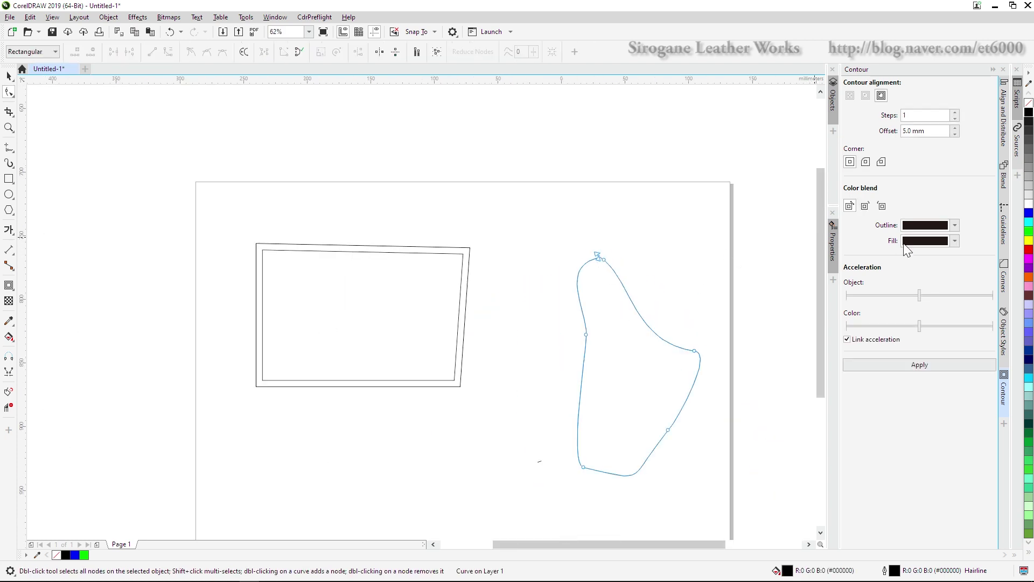
{"action": "left_click", "coordinate": [939, 365]}
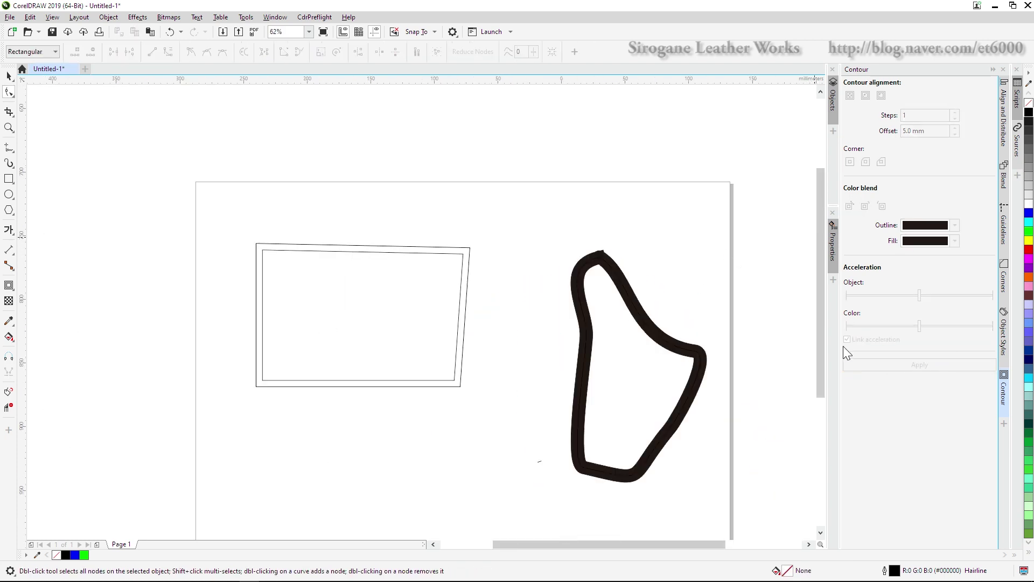
Select the freehand curve with its contour, remove the fill so only outlines remain, and deselect it
{"action": "scroll", "coordinate": [664, 334], "scroll_direction": "up", "scroll_amount": 1}
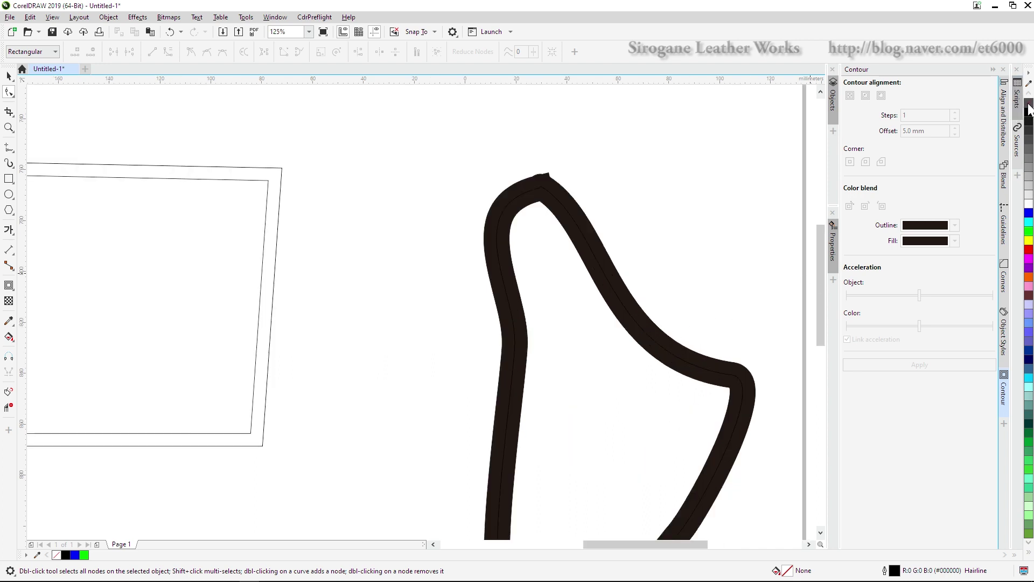
{"action": "scroll", "coordinate": [590, 316], "scroll_direction": "down", "scroll_amount": 3}
{"action": "key", "text": "space"}
{"action": "left_click_drag", "start_coordinate": [566, 288], "coordinate": [622, 375]}
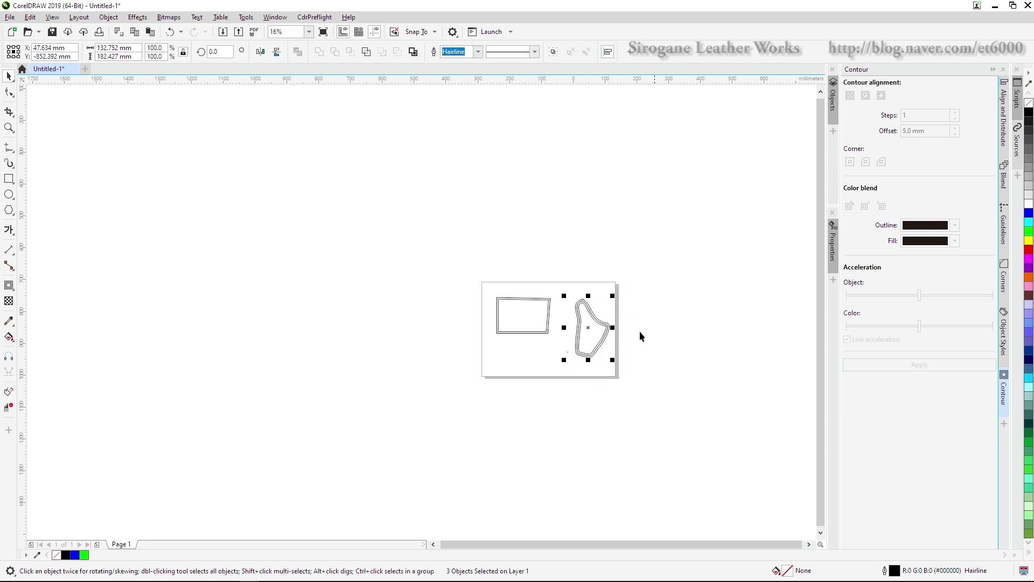
{"action": "scroll", "coordinate": [603, 344], "scroll_direction": "up", "scroll_amount": 3}
{"action": "left_click", "coordinate": [603, 349]}
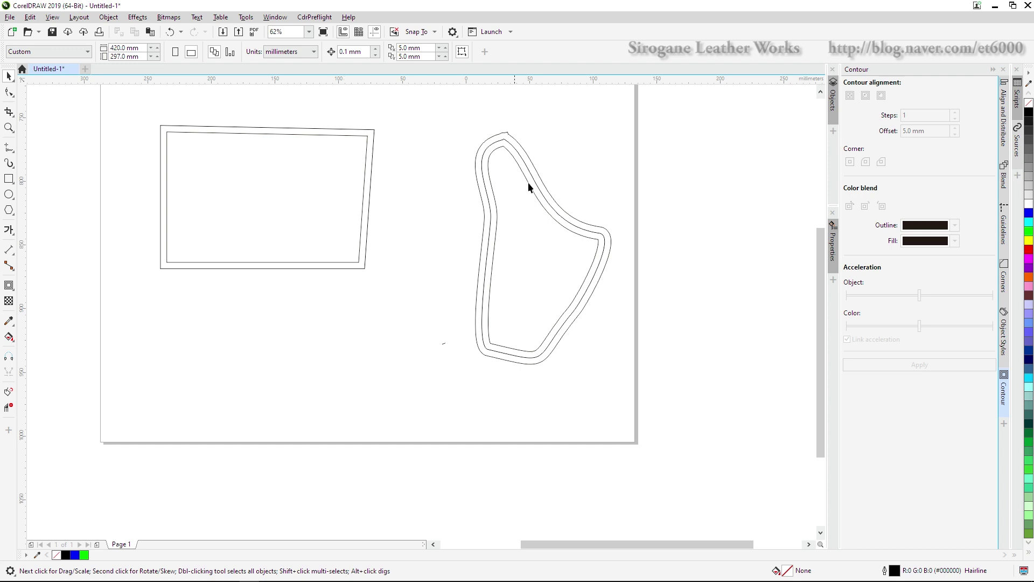
Pull the freehand curve's left end node at the peak away to the left, then partly back, leaving a small gap
{"action": "left_click", "coordinate": [561, 212]}
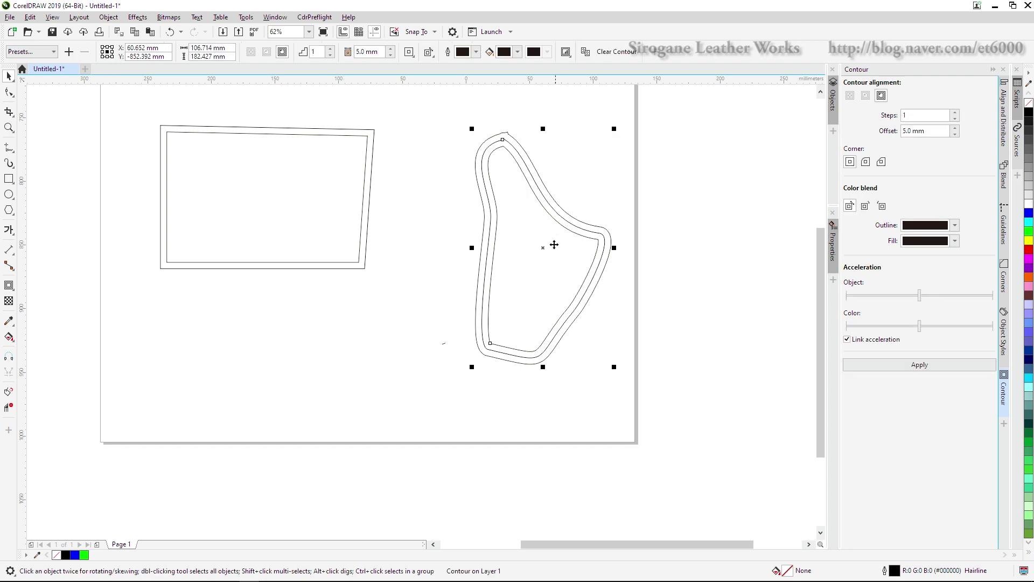
{"action": "key", "text": "F10"}
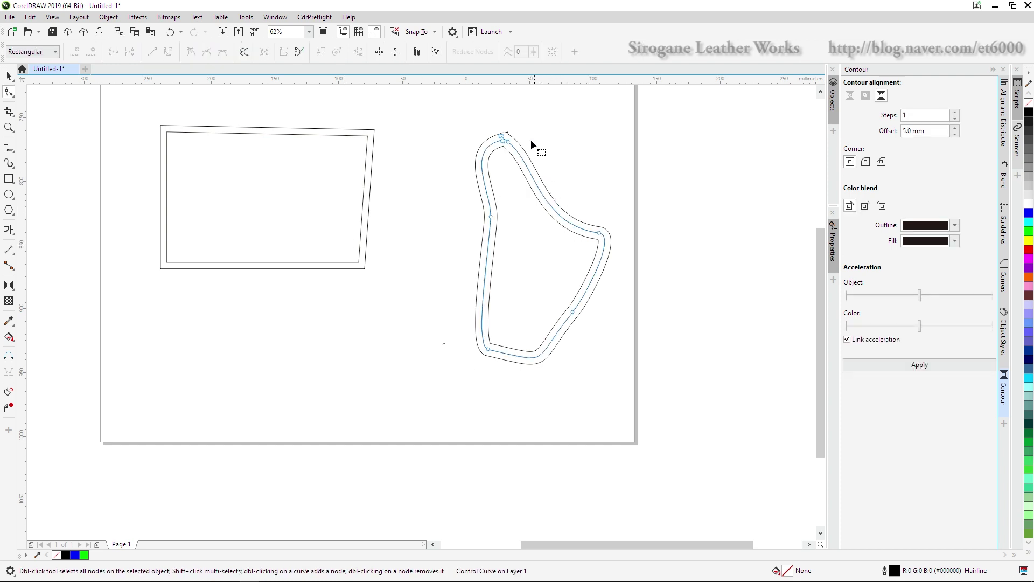
{"action": "scroll", "coordinate": [502, 144], "scroll_direction": "up", "scroll_amount": 2}
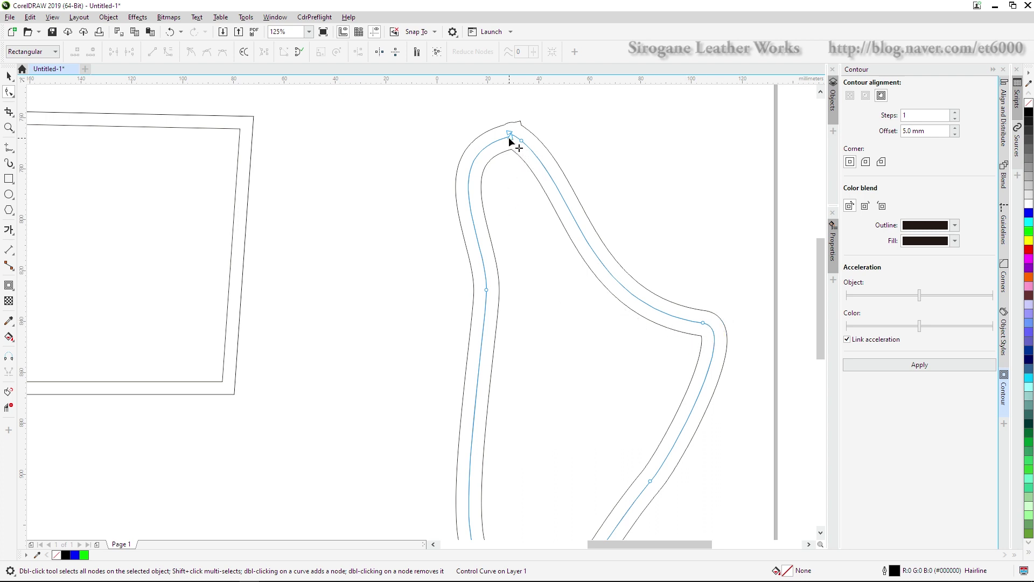
{"action": "left_click_drag", "start_coordinate": [509, 138], "coordinate": [467, 145]}
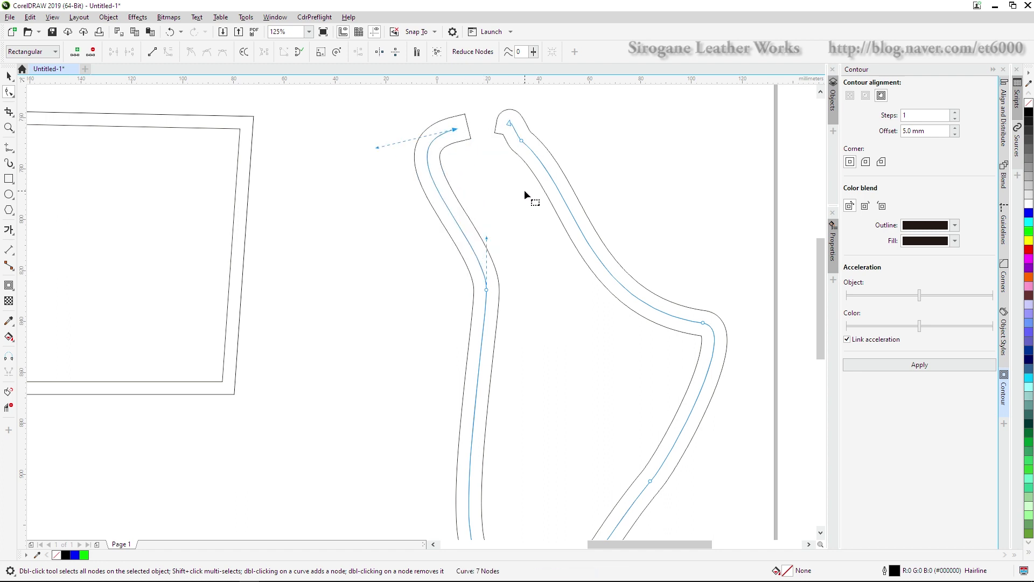
{"action": "scroll", "coordinate": [563, 272], "scroll_direction": "down", "scroll_amount": 2}
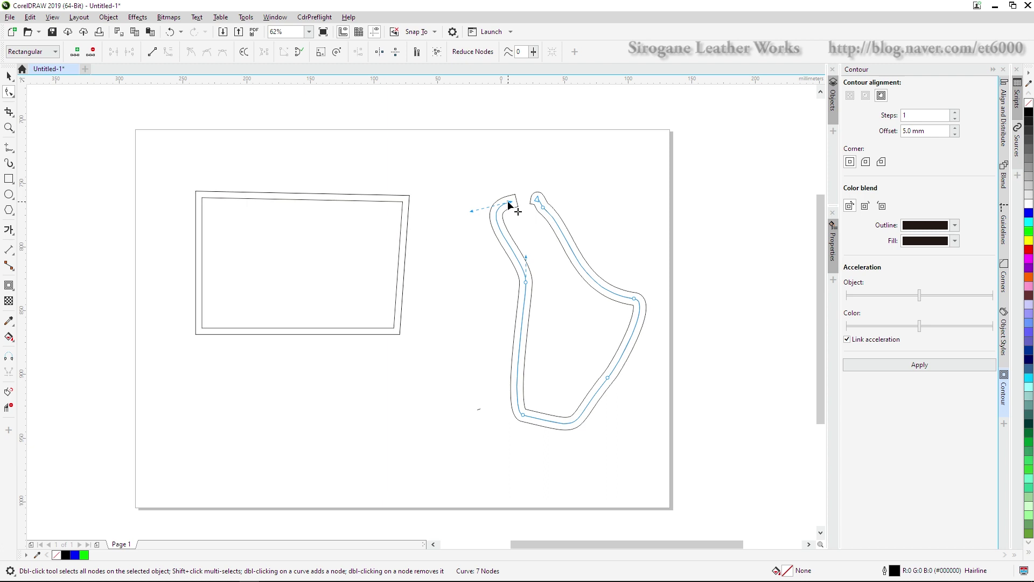
{"action": "left_click_drag", "start_coordinate": [508, 203], "coordinate": [518, 199]}
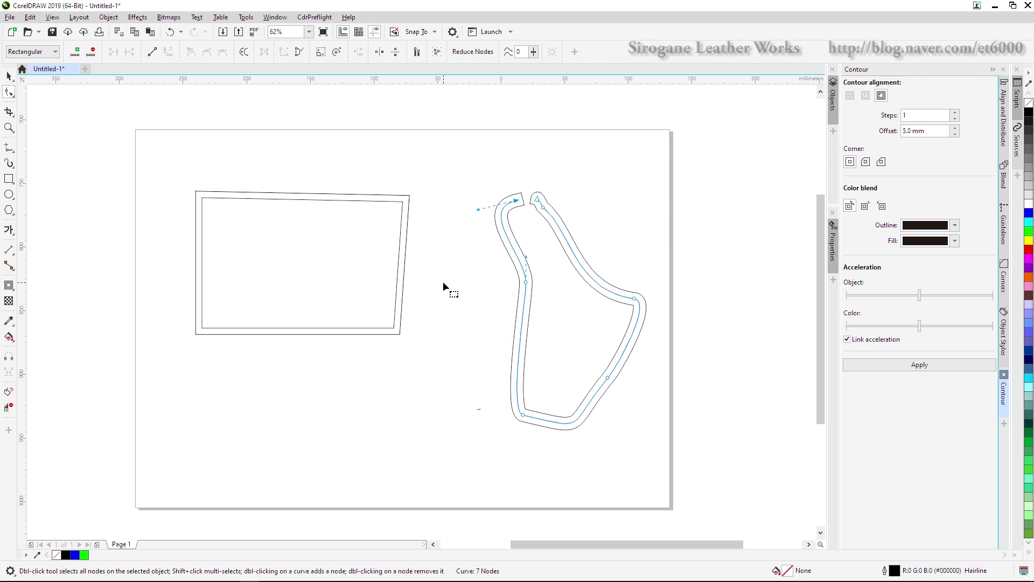
Move the contoured four-sided curve about 14 mm right and 13 mm down
{"action": "left_click", "coordinate": [9, 76]}
{"action": "left_click", "coordinate": [407, 267]}
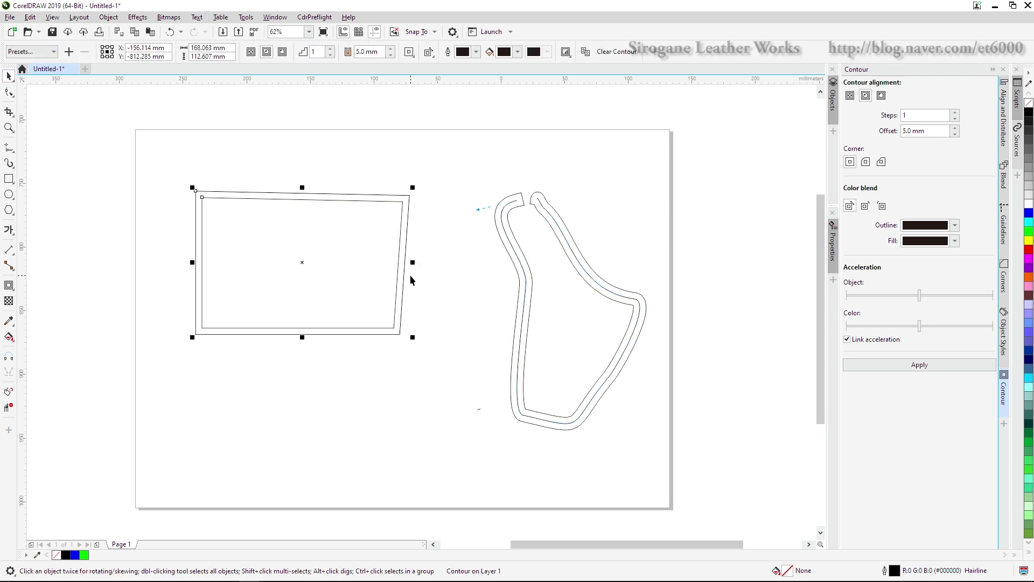
{"action": "left_click_drag", "start_coordinate": [362, 265], "coordinate": [380, 282]}
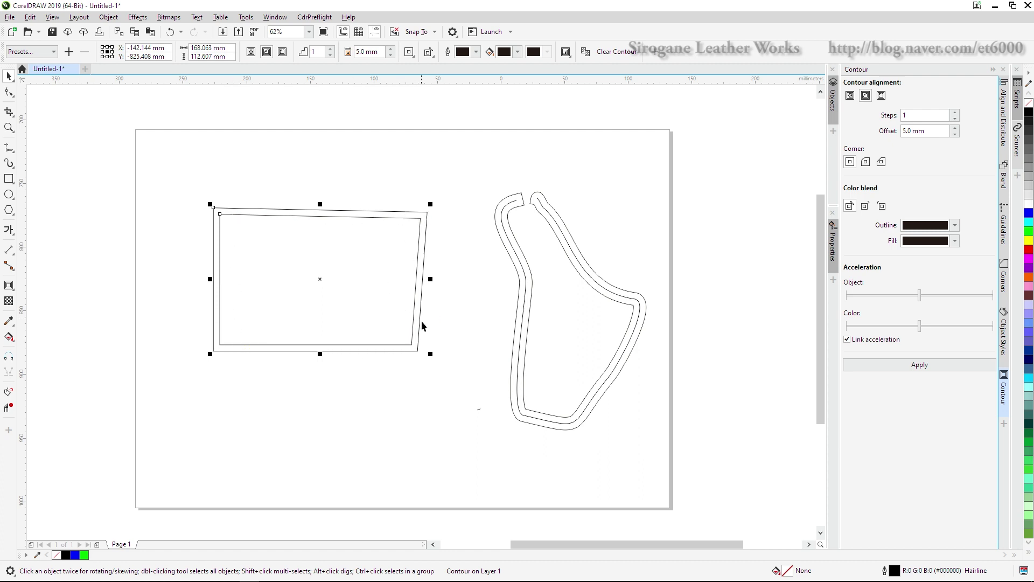
Close the freehand curve by placing its left end node on the other end node, examine the single-sided contour, and undo the closing
{"action": "left_click", "coordinate": [523, 310]}
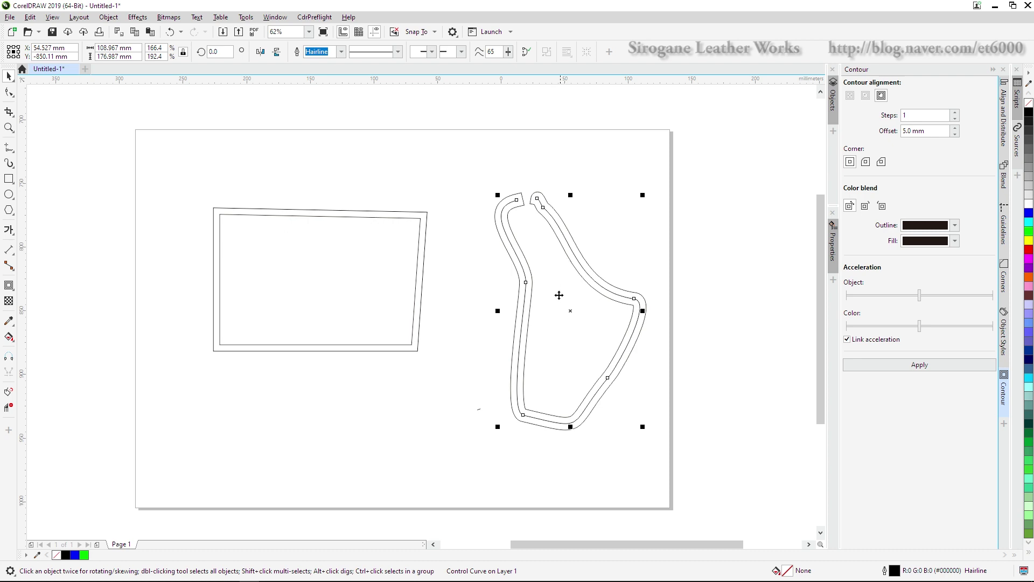
{"action": "key", "text": "F10"}
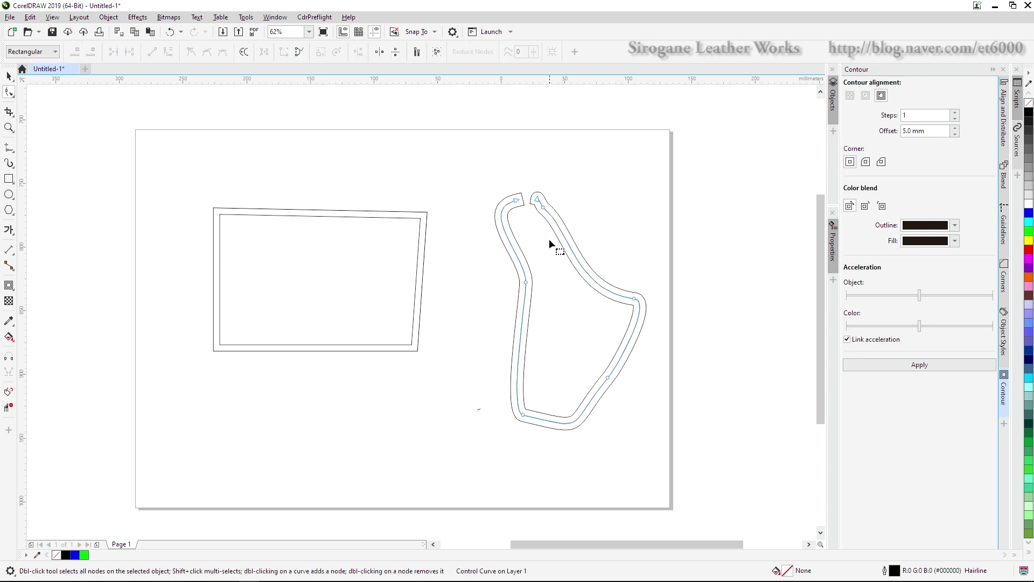
{"action": "scroll", "coordinate": [539, 222], "scroll_direction": "up", "scroll_amount": 3}
{"action": "left_click_drag", "start_coordinate": [497, 176], "coordinate": [535, 174]}
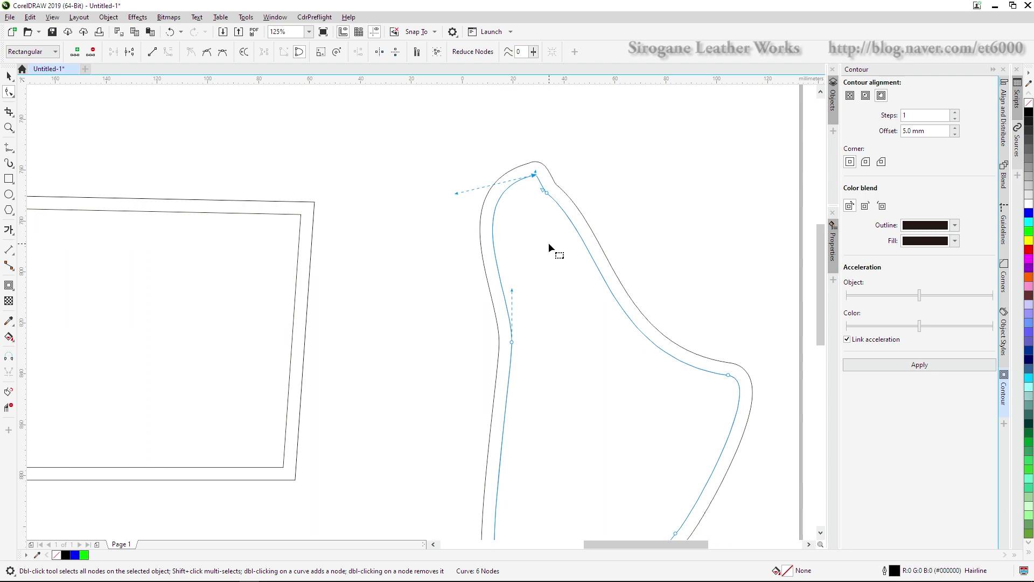
{"action": "scroll", "coordinate": [548, 245], "scroll_direction": "down", "scroll_amount": 4}
{"action": "scroll", "coordinate": [573, 302], "scroll_direction": "up", "scroll_amount": 6}
{"action": "scroll", "coordinate": [573, 278], "scroll_direction": "down", "scroll_amount": 4}
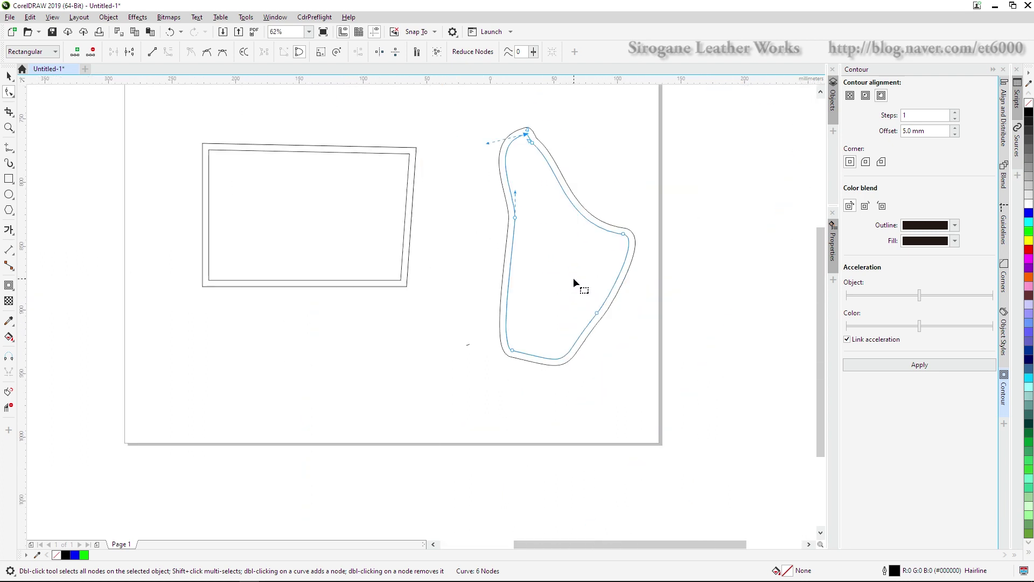
{"action": "scroll", "coordinate": [584, 226], "scroll_direction": "up", "scroll_amount": 3}
{"action": "scroll", "coordinate": [588, 202], "scroll_direction": "down", "scroll_amount": 2}
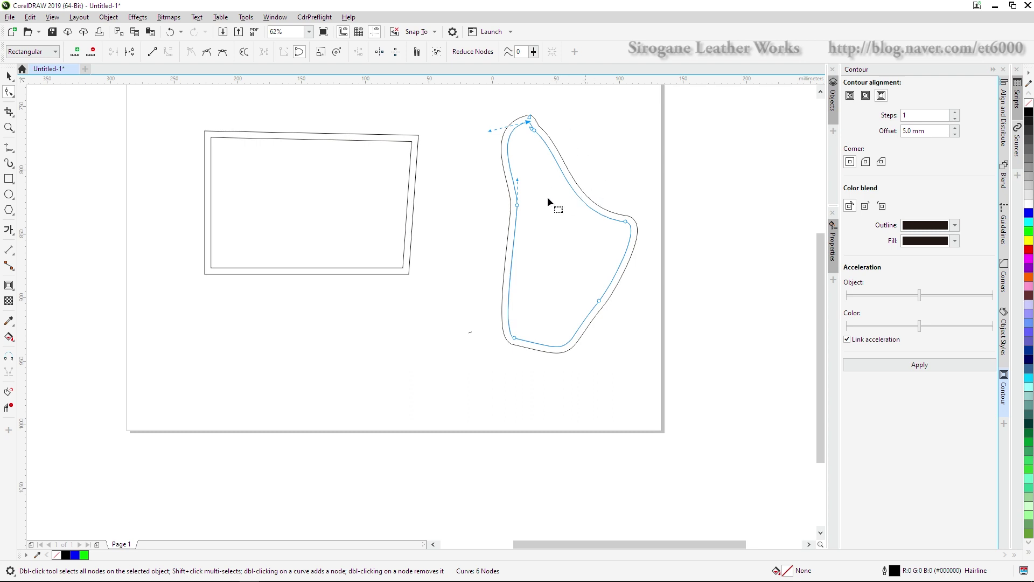
{"action": "scroll", "coordinate": [528, 122], "scroll_direction": "up", "scroll_amount": 4}
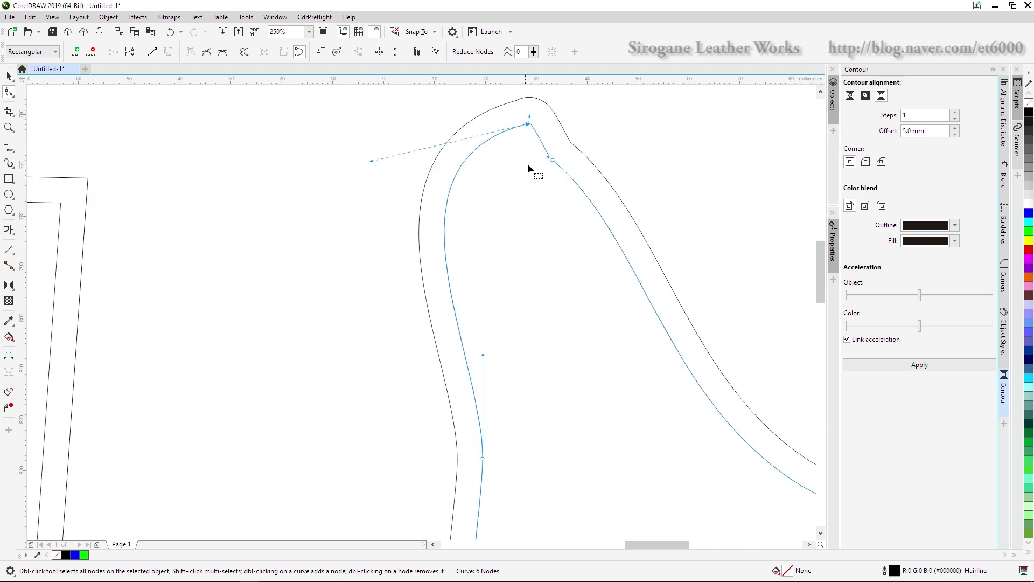
{"action": "key", "text": "ctrl+z"}
Bring the freehand curve's left end node close to the other end, select both end nodes, and join them
{"action": "scroll", "coordinate": [535, 214], "scroll_direction": "up", "scroll_amount": 1}
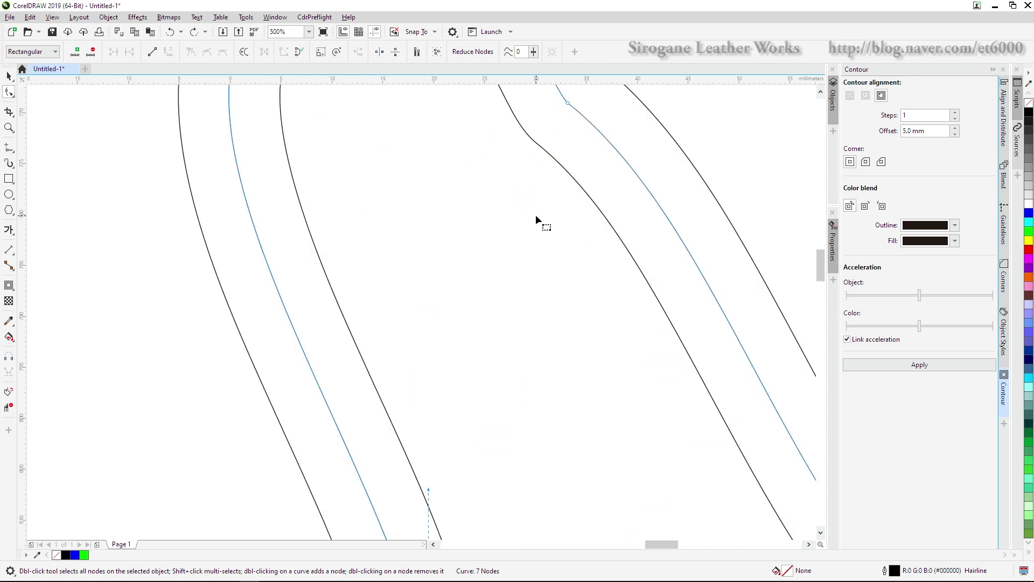
{"action": "scroll", "coordinate": [533, 189], "scroll_direction": "down", "scroll_amount": 3}
{"action": "left_click_drag", "start_coordinate": [489, 150], "coordinate": [523, 167]}
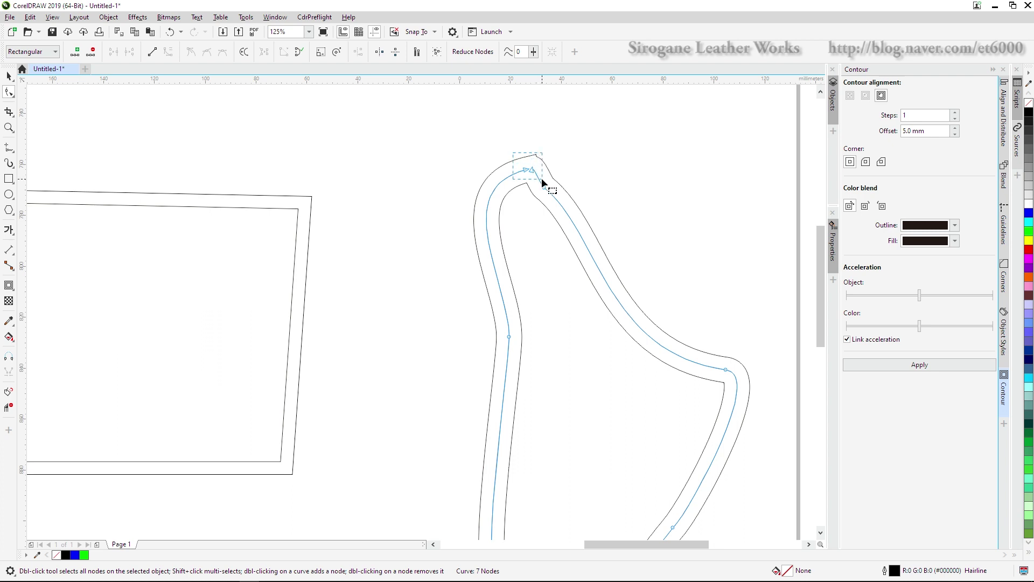
{"action": "left_click_drag", "start_coordinate": [542, 179], "coordinate": [540, 179]}
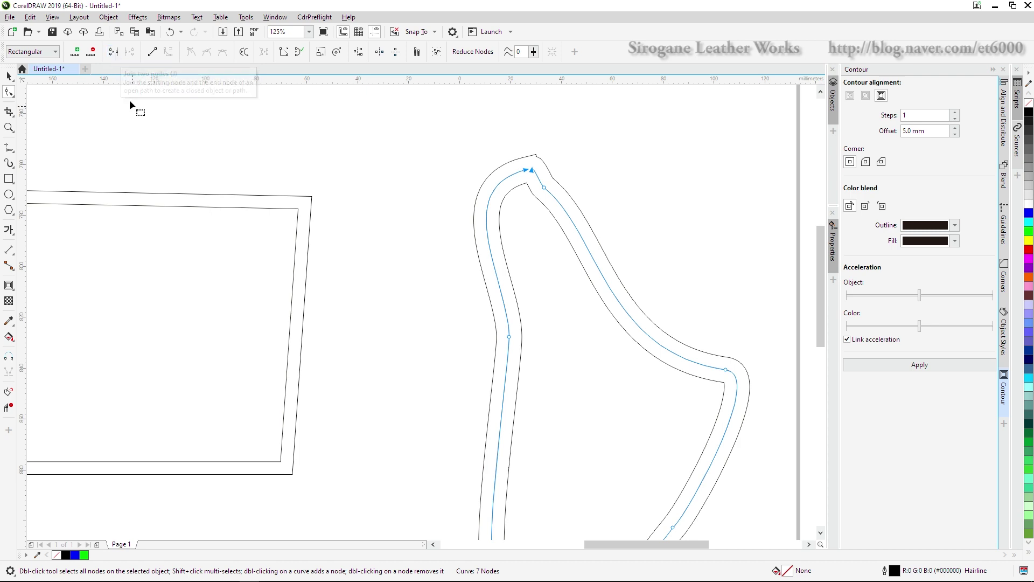
{"action": "left_click", "coordinate": [114, 52]}
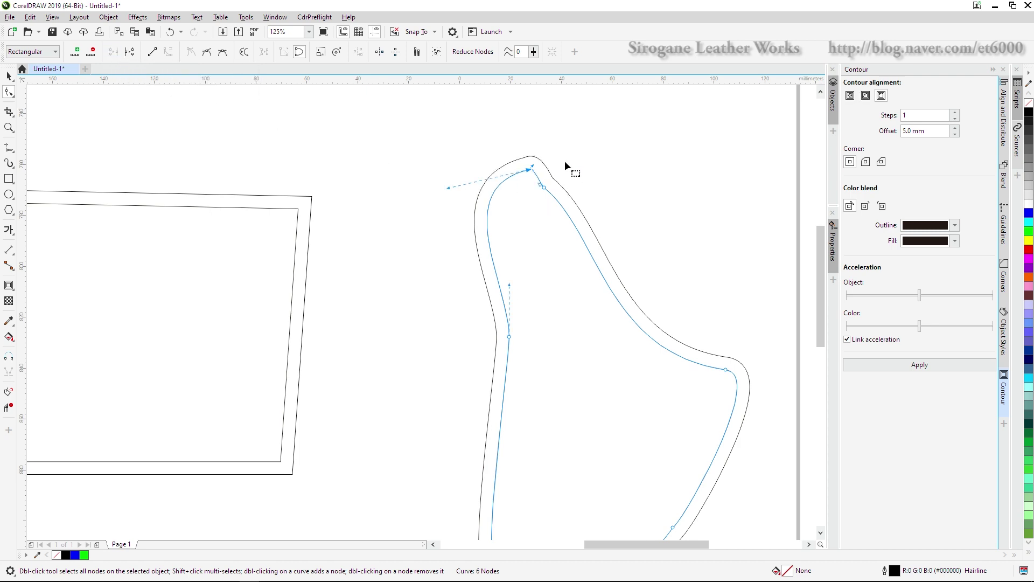
Select the node on the closed freehand curve's left side and break the curve there
{"action": "scroll", "coordinate": [542, 263], "scroll_direction": "up", "scroll_amount": 1}
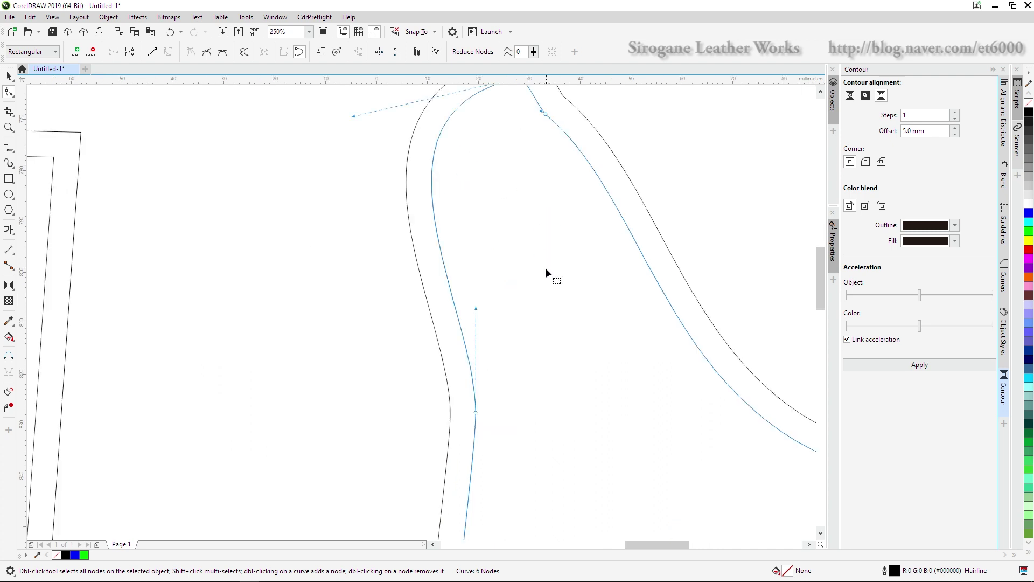
{"action": "scroll", "coordinate": [545, 267], "scroll_direction": "down", "scroll_amount": 3}
{"action": "scroll", "coordinate": [546, 279], "scroll_direction": "up", "scroll_amount": 2}
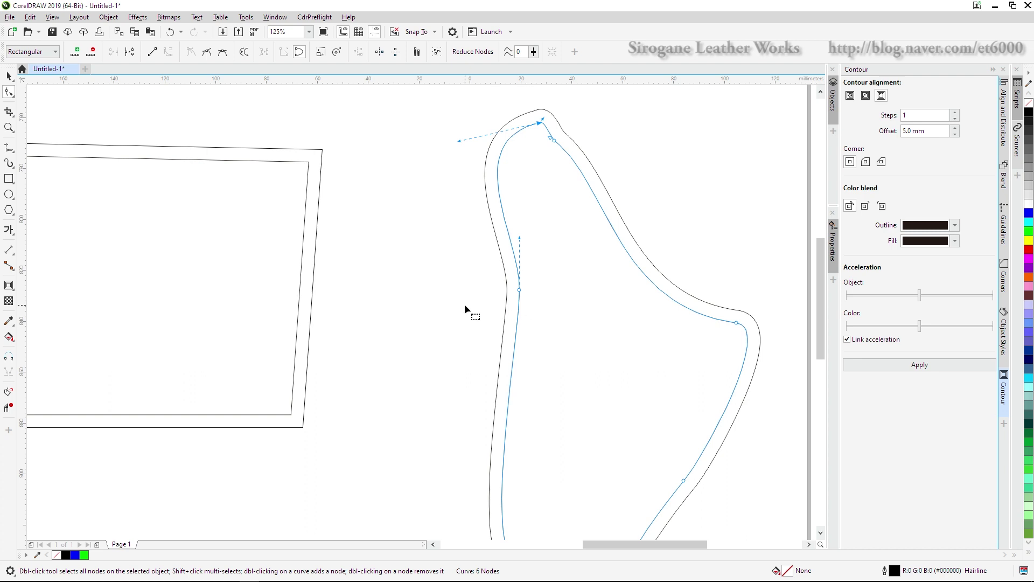
{"action": "left_click_drag", "start_coordinate": [465, 304], "coordinate": [545, 280]}
{"action": "left_click", "coordinate": [129, 54]}
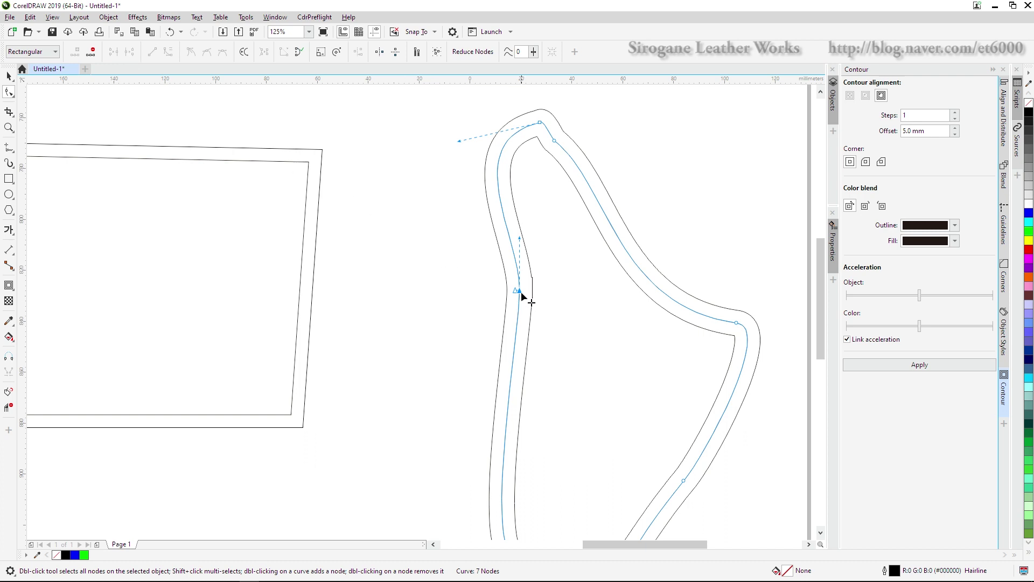
Pull the two broken end nodes to the left and apart, one upward and one downward, leaving a wide opening in the freehand curve
{"action": "left_click_drag", "start_coordinate": [516, 305], "coordinate": [445, 277]}
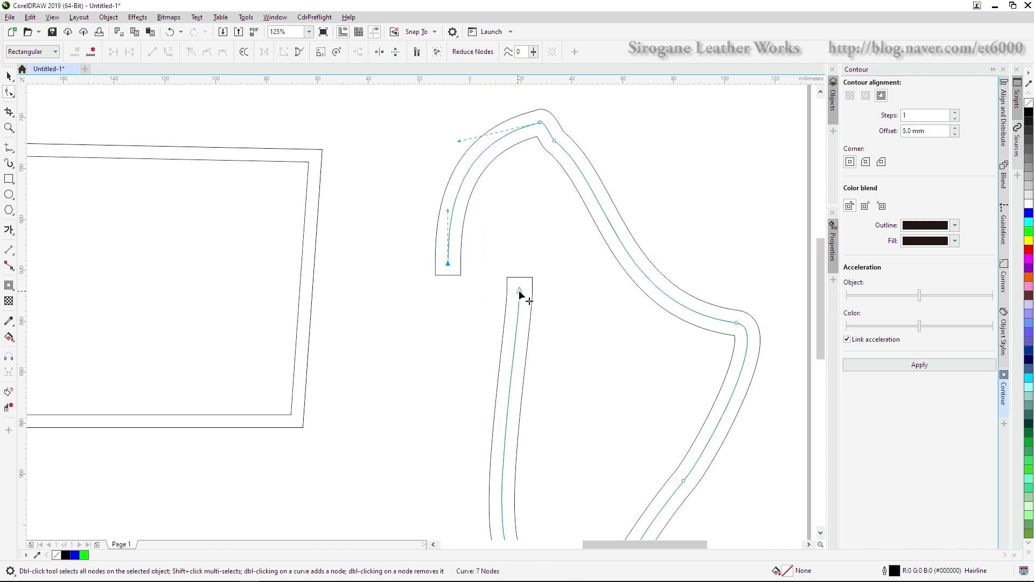
{"action": "left_click_drag", "start_coordinate": [520, 295], "coordinate": [437, 320]}
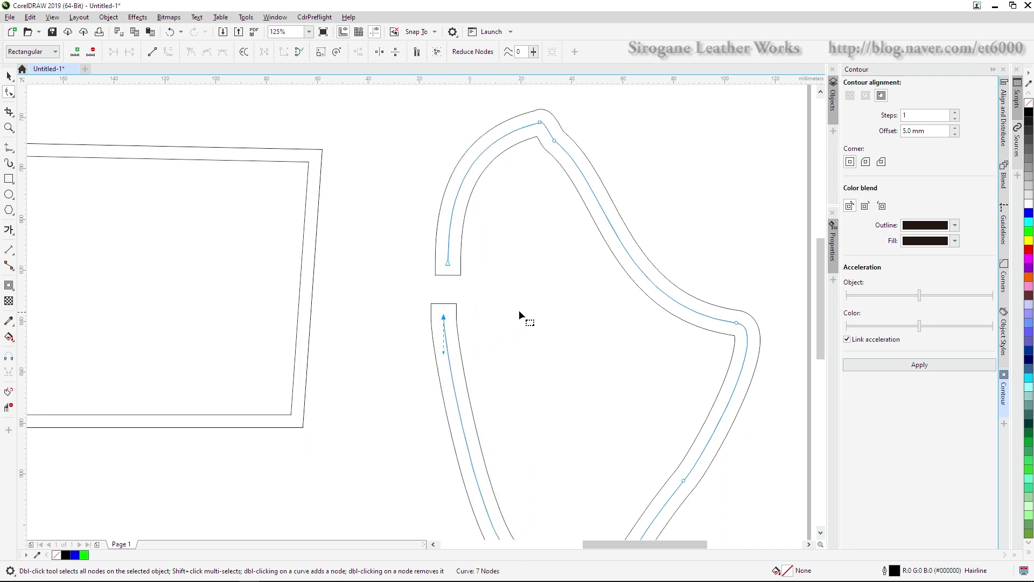
{"action": "scroll", "coordinate": [518, 309], "scroll_direction": "down", "scroll_amount": 3}
{"action": "scroll", "coordinate": [512, 315], "scroll_direction": "up", "scroll_amount": 1}
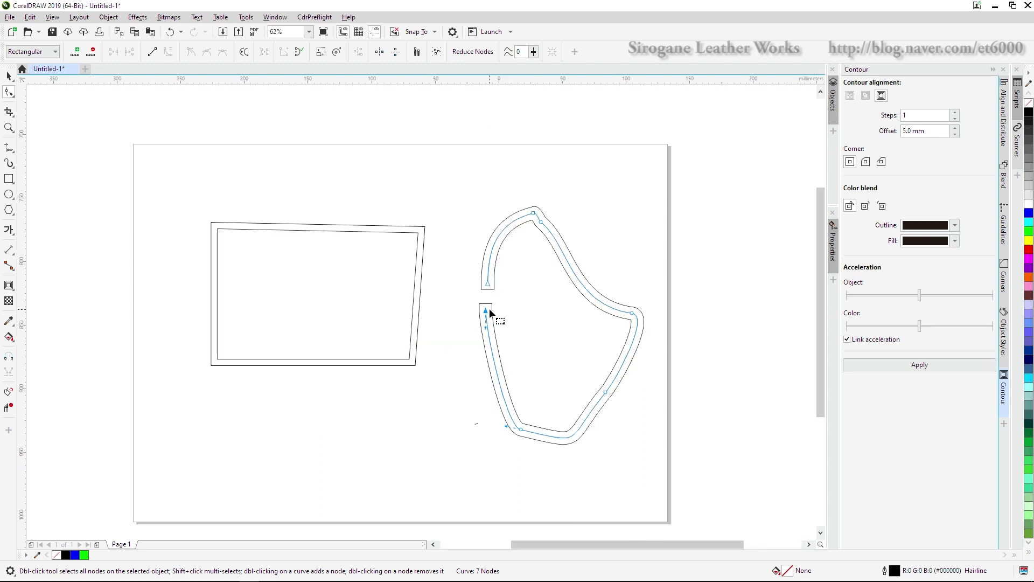
{"action": "left_click_drag", "start_coordinate": [489, 312], "coordinate": [445, 365]}
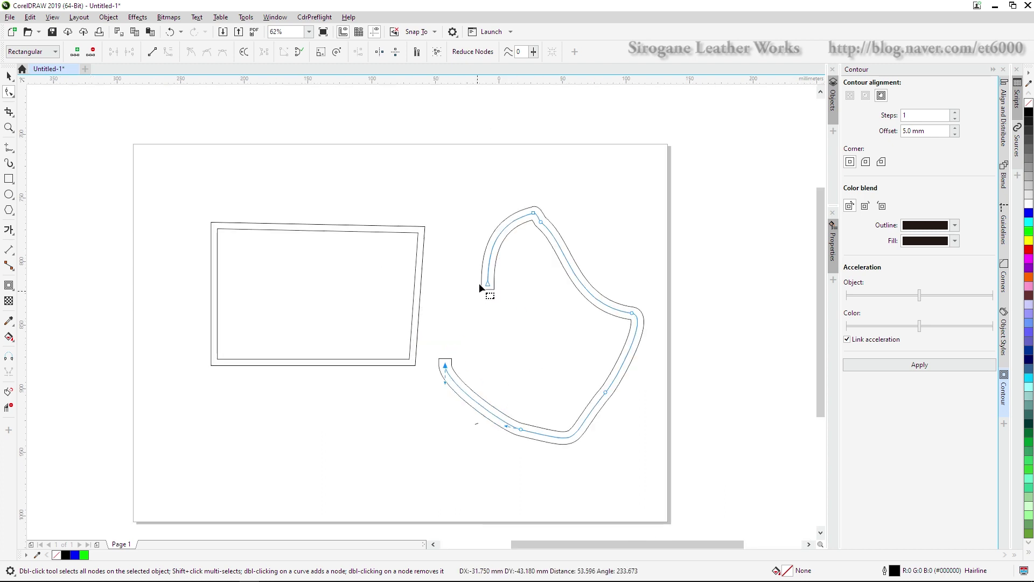
{"action": "left_click_drag", "start_coordinate": [487, 283], "coordinate": [455, 239]}
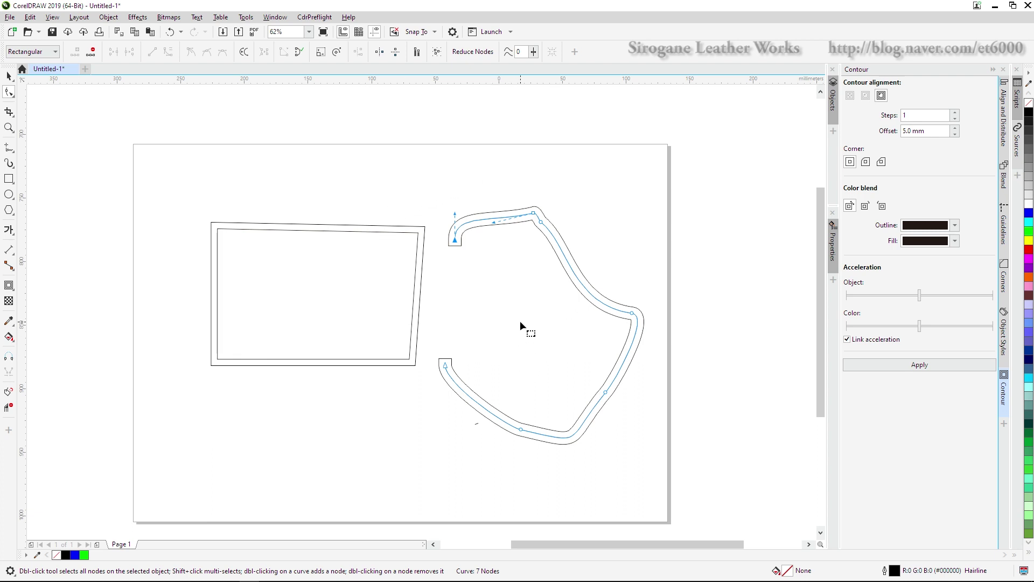
Narrow the freehand curve's left opening by moving the upper end node down and the lower one up, and deselect the curve
{"action": "left_click_drag", "start_coordinate": [457, 239], "coordinate": [455, 296]}
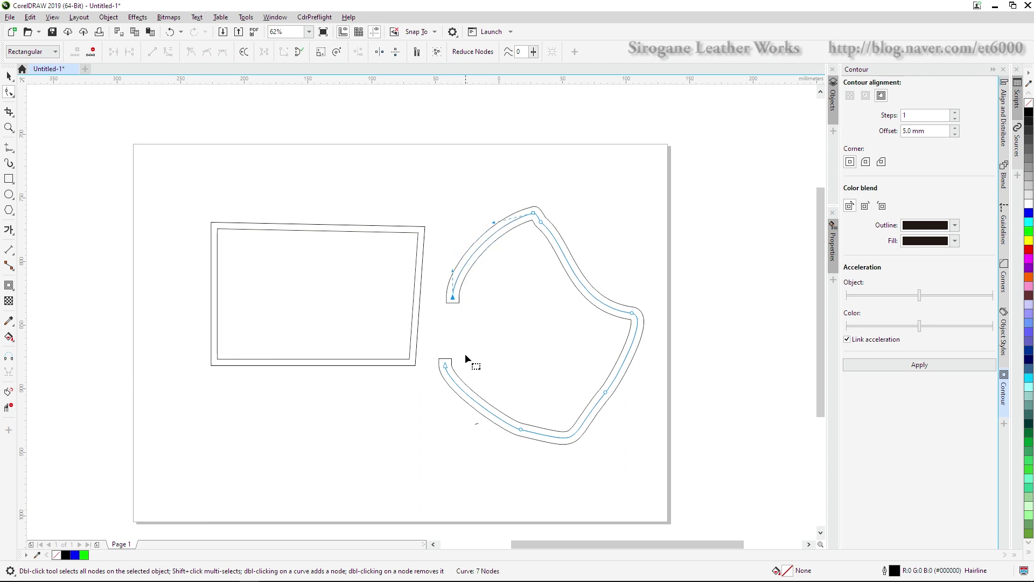
{"action": "left_click_drag", "start_coordinate": [446, 367], "coordinate": [451, 328]}
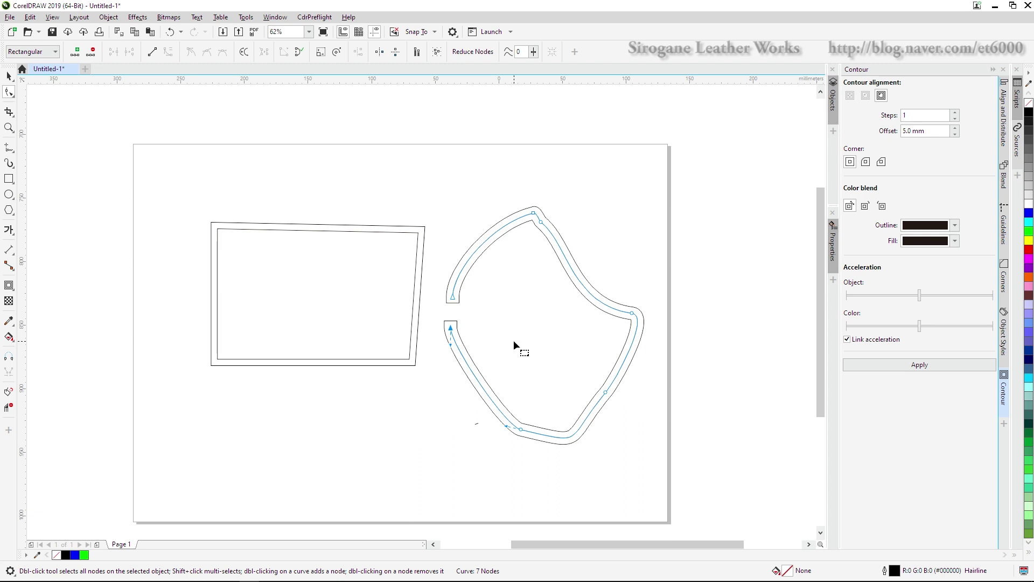
{"action": "left_click", "coordinate": [9, 76]}
{"action": "left_click", "coordinate": [457, 228]}
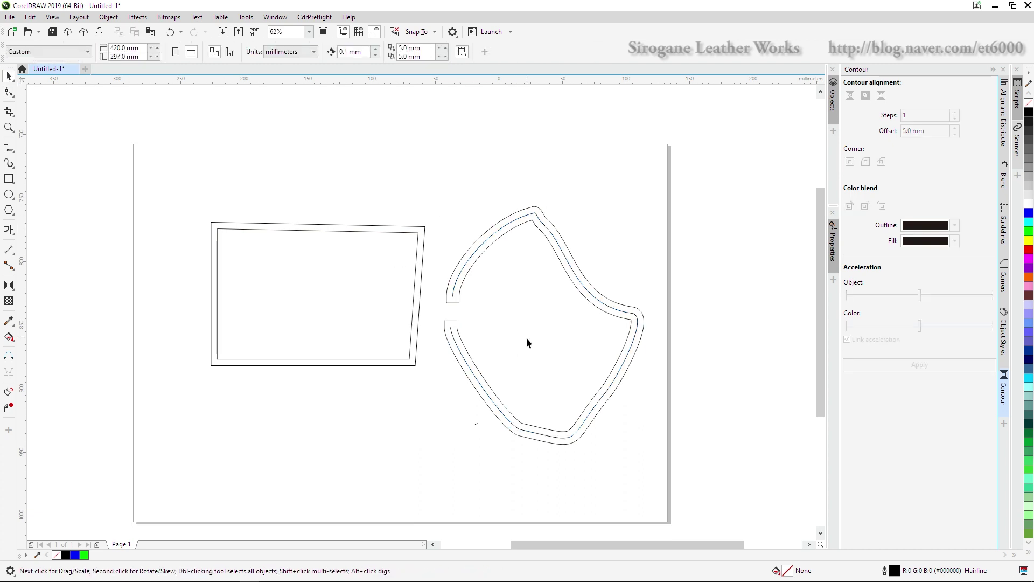
Move the contoured four-sided shape slightly upward and shift its upper-left corner node a little to the left
{"action": "left_click", "coordinate": [370, 293]}
{"action": "left_click_drag", "start_coordinate": [370, 286], "coordinate": [369, 268]}
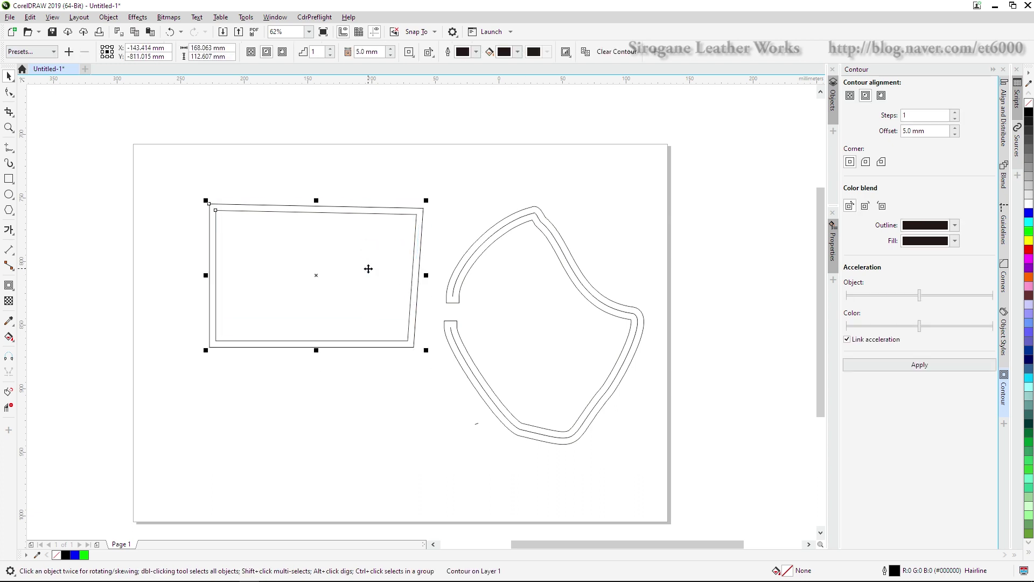
{"action": "key", "text": "F10"}
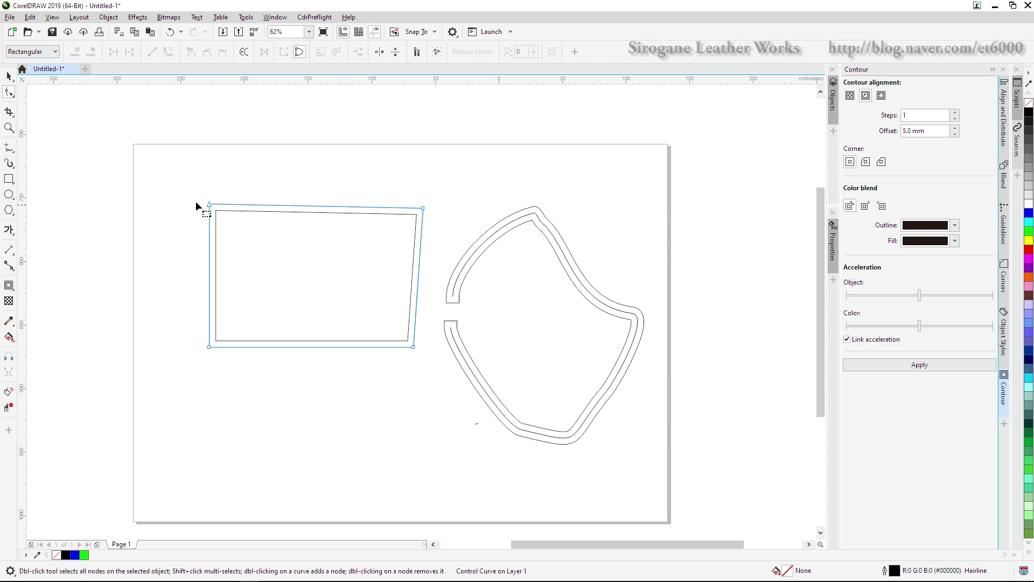
{"action": "left_click_drag", "start_coordinate": [209, 205], "coordinate": [200, 205]}
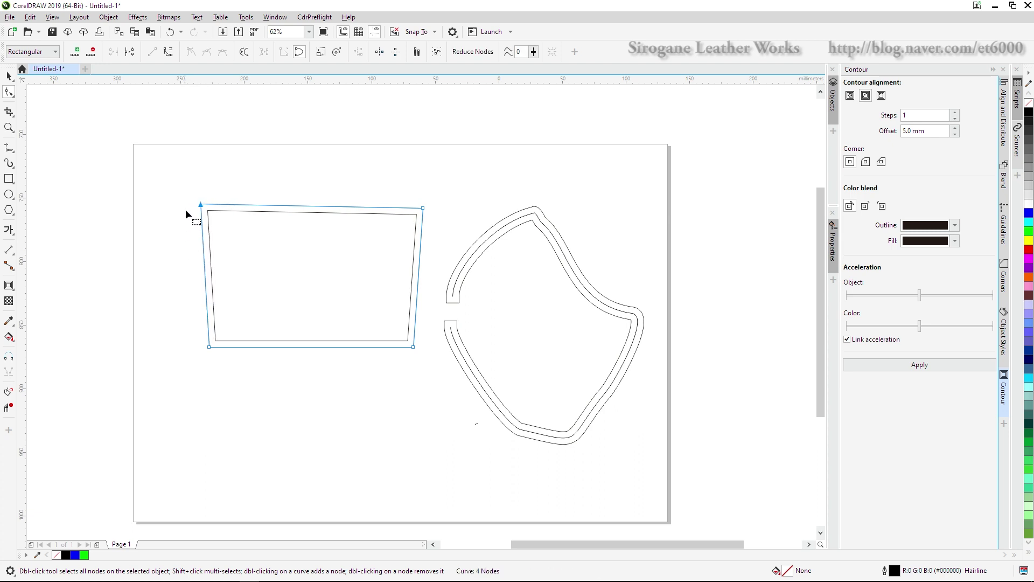
Break the four-sided shape's upper-left corner node, raise one of the end nodes, and shift the upper-right corner slightly down and inward
{"action": "left_click", "coordinate": [130, 51]}
{"action": "scroll", "coordinate": [202, 205], "scroll_direction": "up", "scroll_amount": 4}
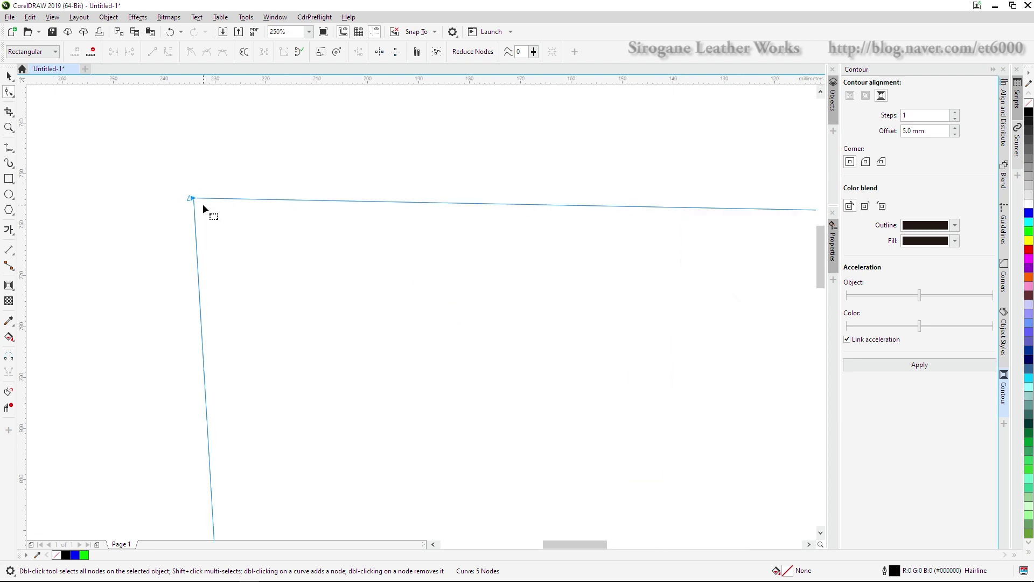
{"action": "scroll", "coordinate": [182, 199], "scroll_direction": "down", "scroll_amount": 2}
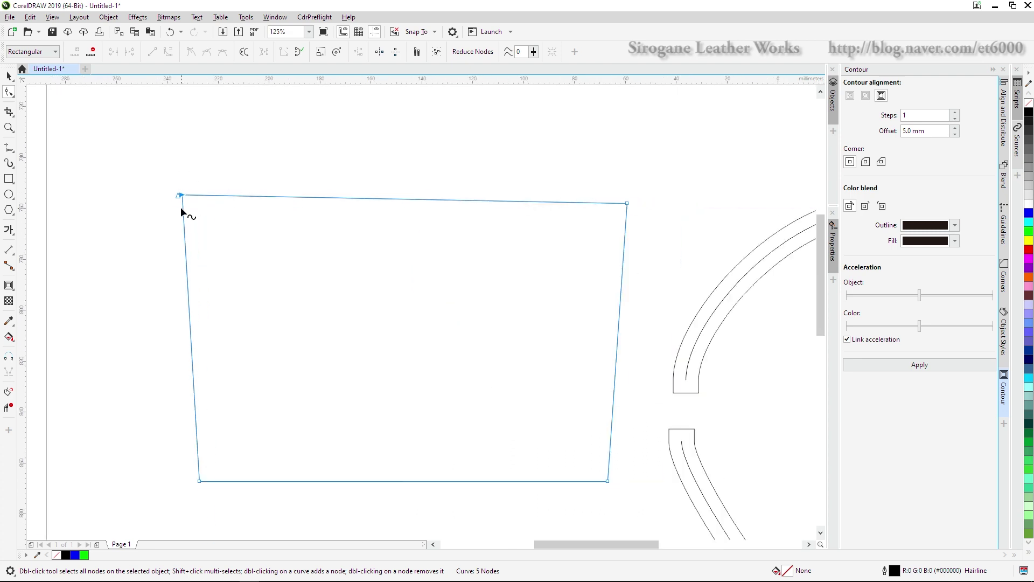
{"action": "mouse_move", "coordinate": [182, 194]}
{"action": "left_mouse_down"}
{"action": "mouse_move", "coordinate": [165, 218]}
{"action": "mouse_move", "coordinate": [179, 175]}
{"action": "left_mouse_up"}
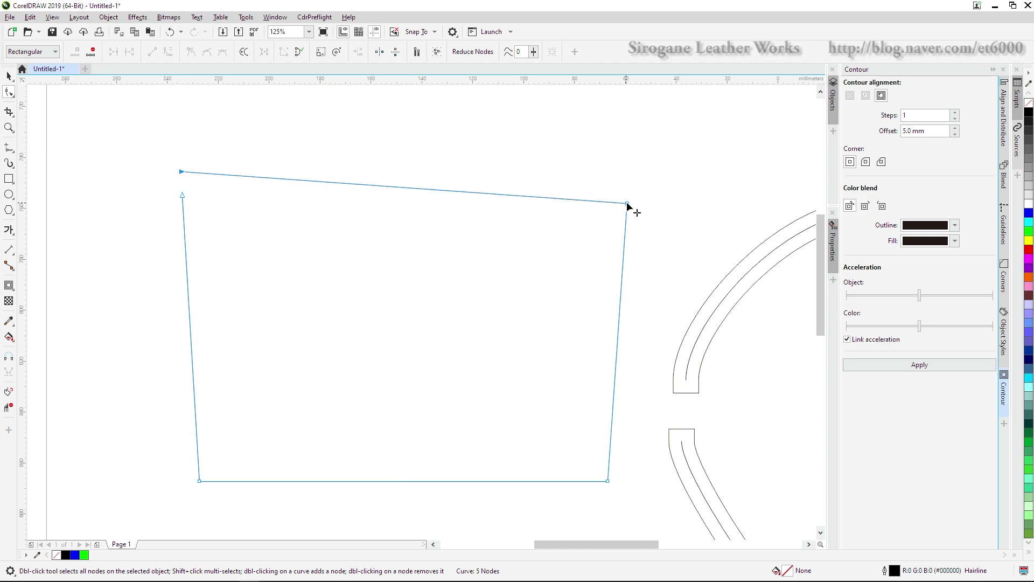
{"action": "mouse_move", "coordinate": [627, 205]}
{"action": "left_mouse_down"}
{"action": "mouse_move", "coordinate": [631, 175]}
{"action": "mouse_move", "coordinate": [588, 233]}
{"action": "mouse_move", "coordinate": [622, 214]}
{"action": "left_mouse_up"}
Join the two selected end nodes at the four-sided shape's upper-left corner, and undo the join
{"action": "left_click_drag", "start_coordinate": [186, 170], "coordinate": [221, 229]}
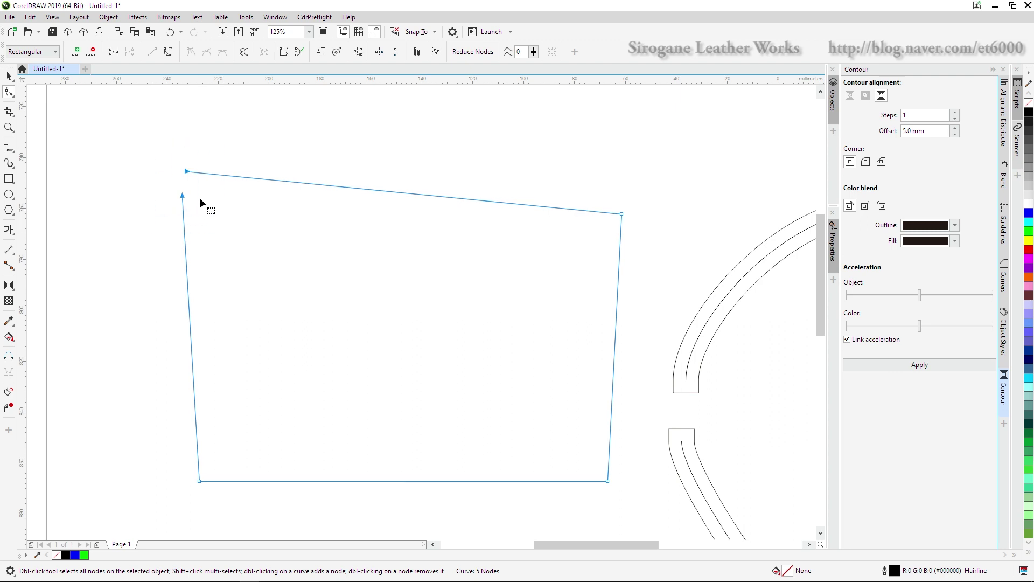
{"action": "left_click", "coordinate": [114, 53]}
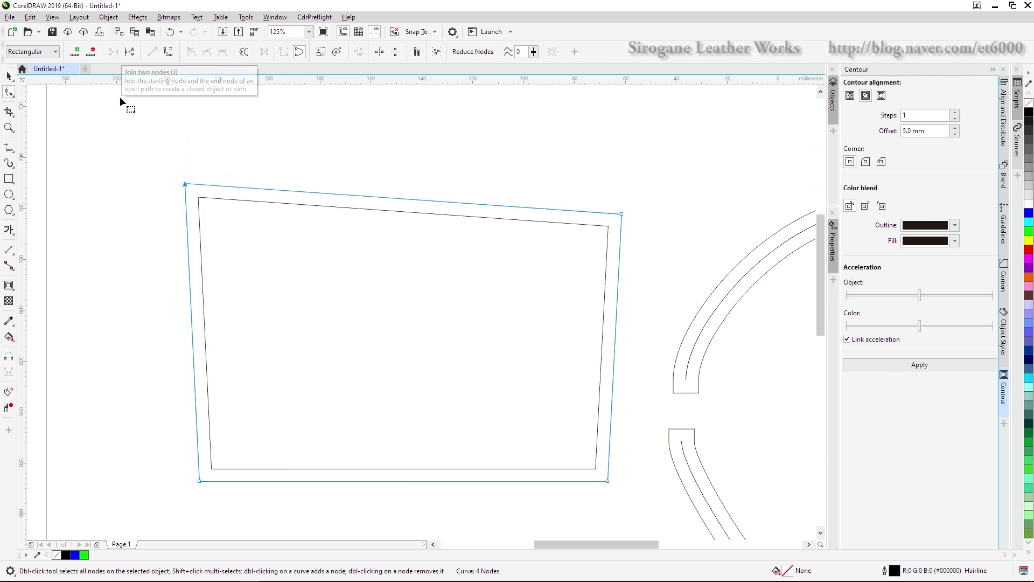
{"action": "left_click", "coordinate": [142, 172]}
{"action": "key", "text": "ctrl+z"}
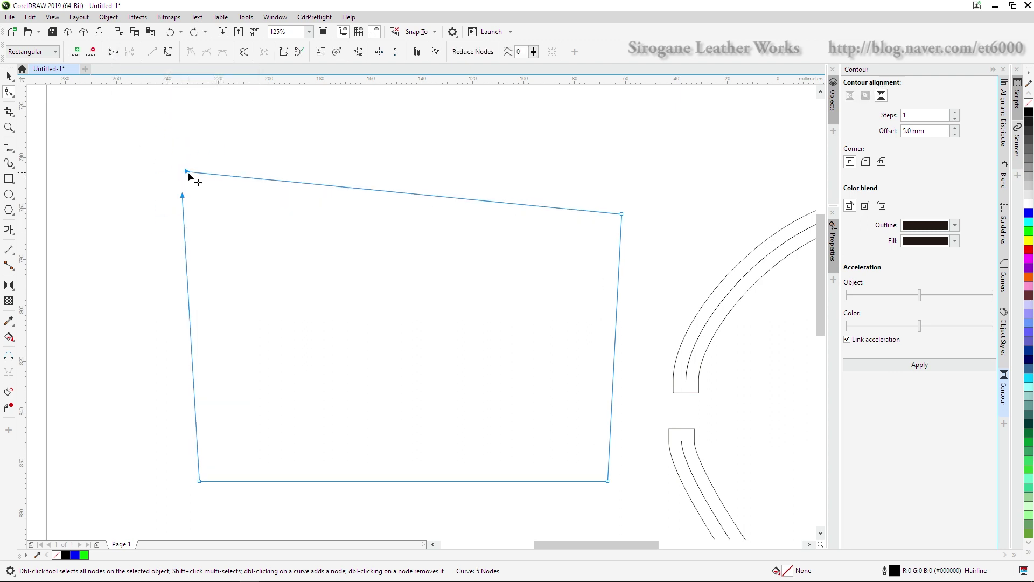
Close the four-sided shape at its upper-left corner by bringing the end nodes together level with the upper-right corner, and deselect the node
{"action": "left_click_drag", "start_coordinate": [187, 172], "coordinate": [194, 214]}
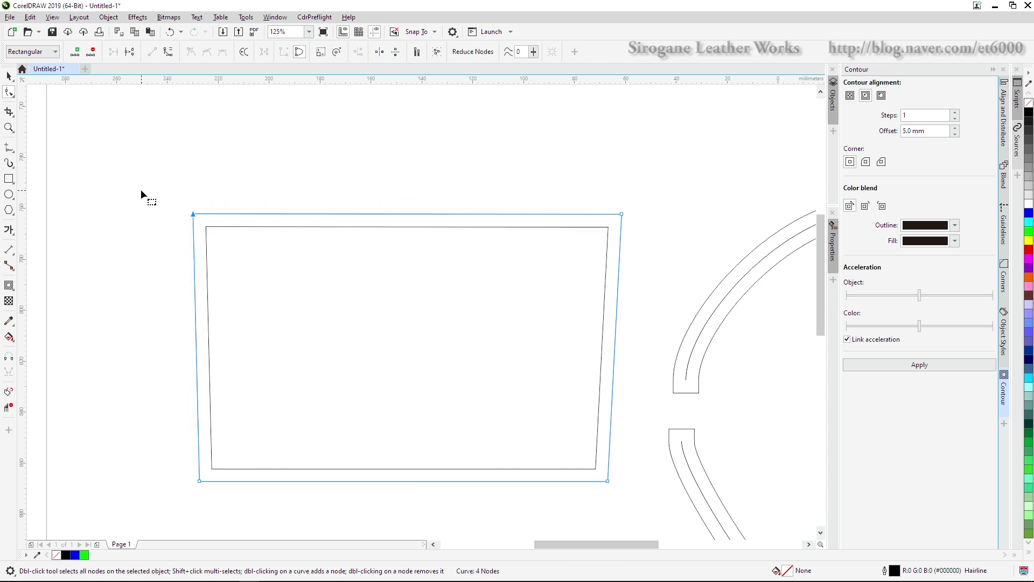
{"action": "left_click", "coordinate": [142, 188]}
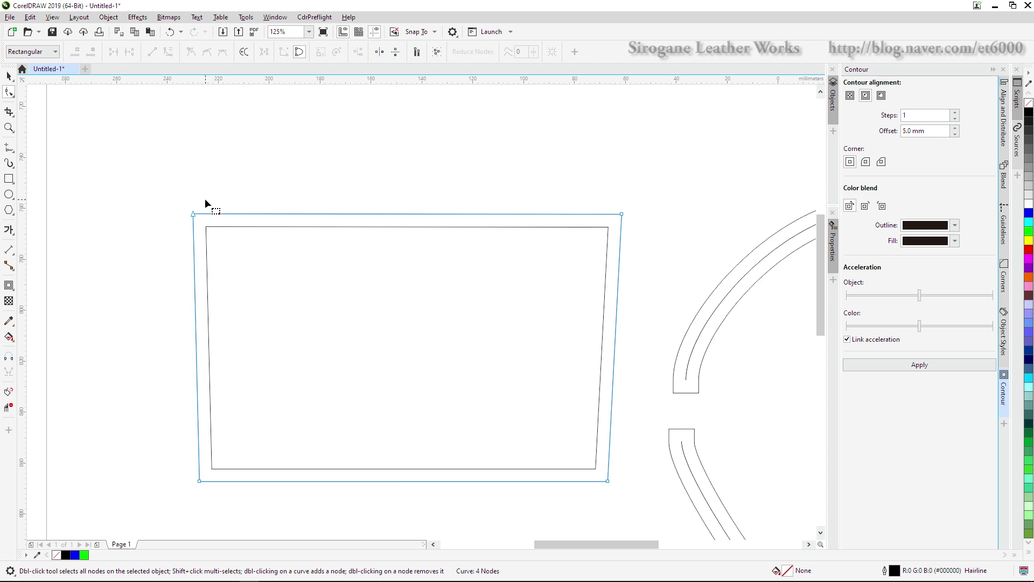
{"action": "scroll", "coordinate": [442, 267], "scroll_direction": "down", "scroll_amount": 5}
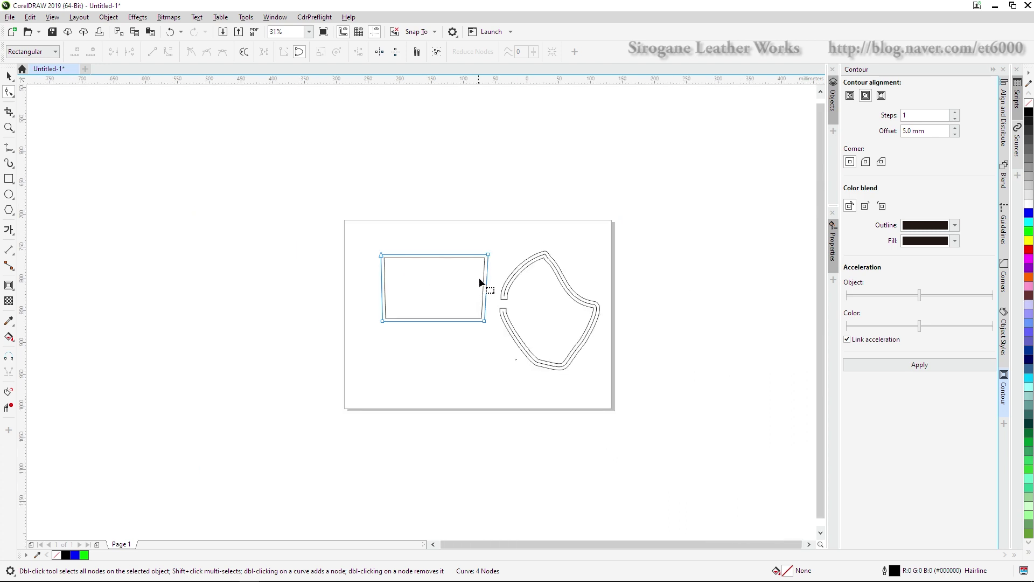
{"action": "scroll", "coordinate": [479, 279], "scroll_direction": "up", "scroll_amount": 2}
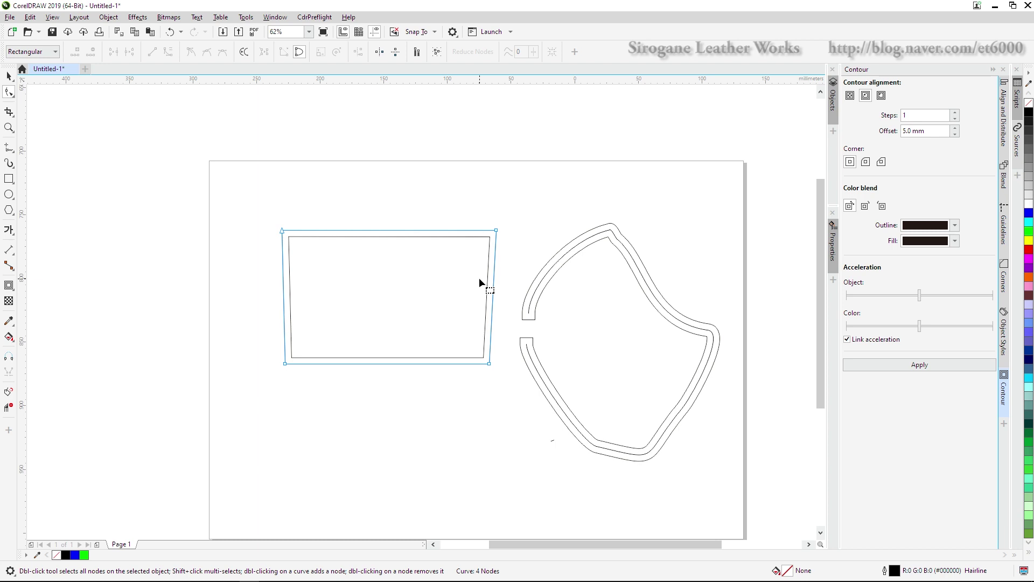